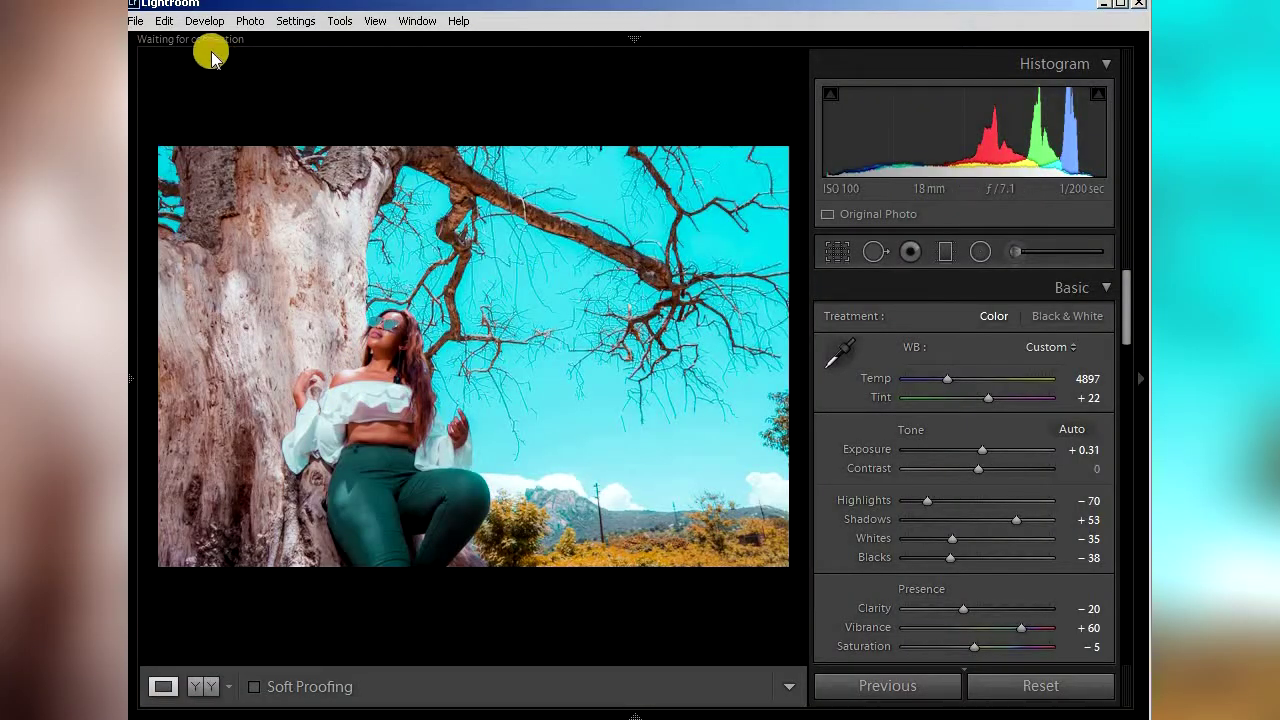
Reset the photo to its original settings and try the Shade and Daylight white balance presets.
left_click_drag(1125, 340, 1131, 303)
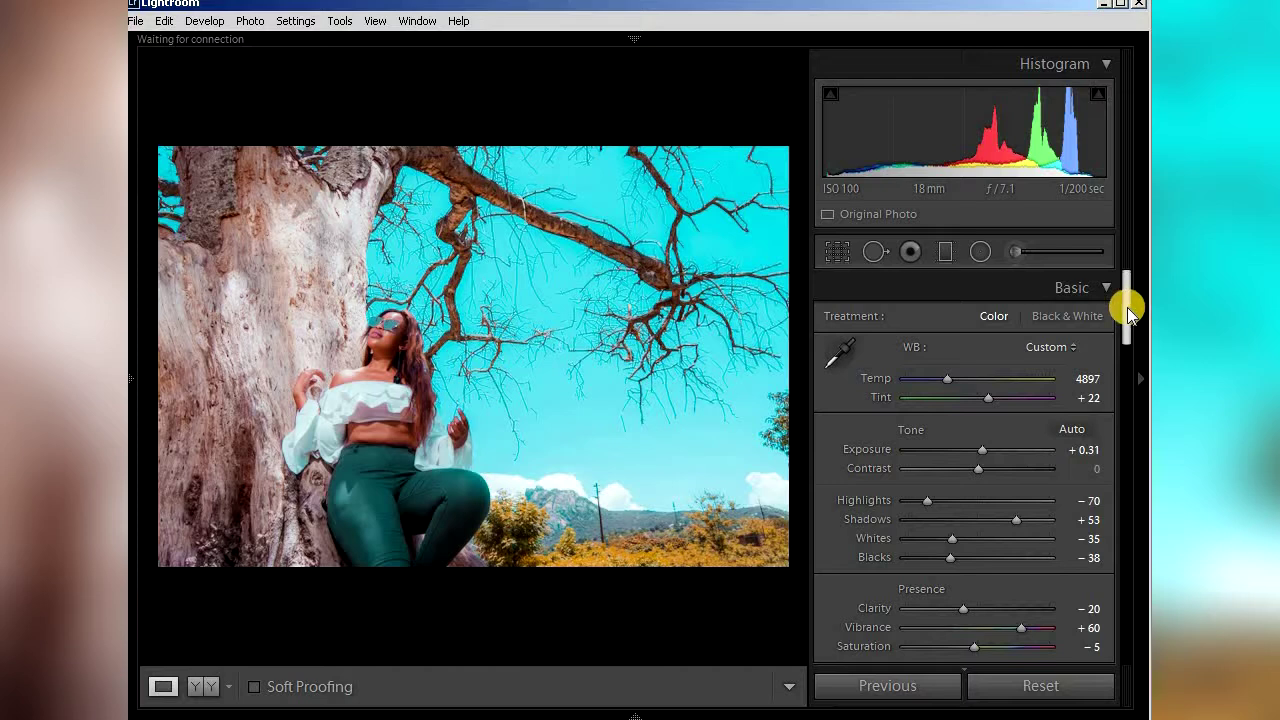
left_click_drag(1131, 313, 1123, 594)
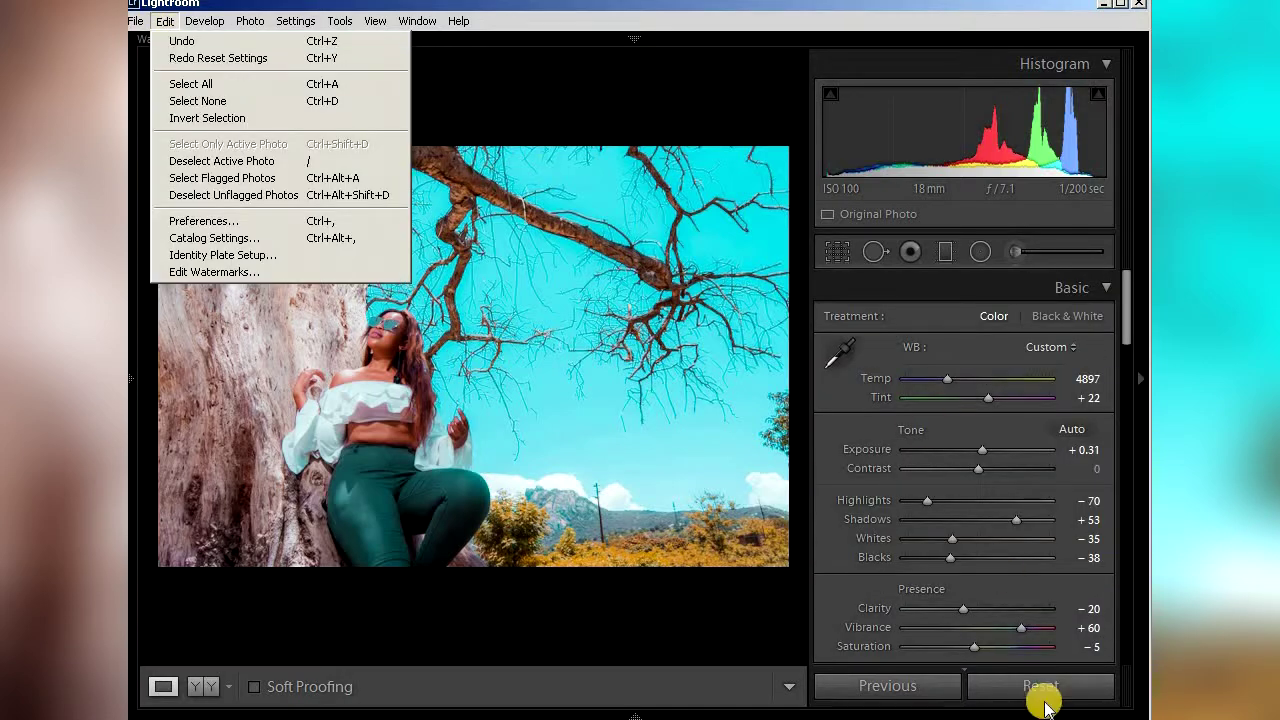
left_click(1048, 700)
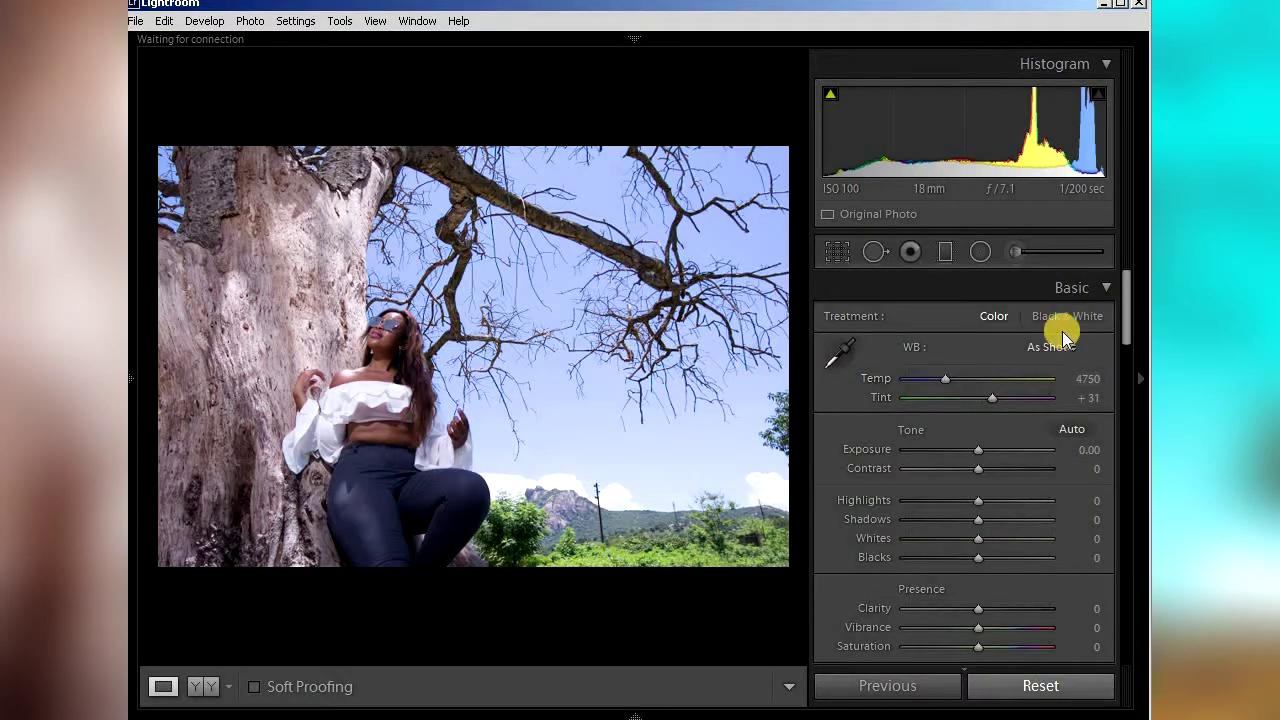
left_click(1050, 347)
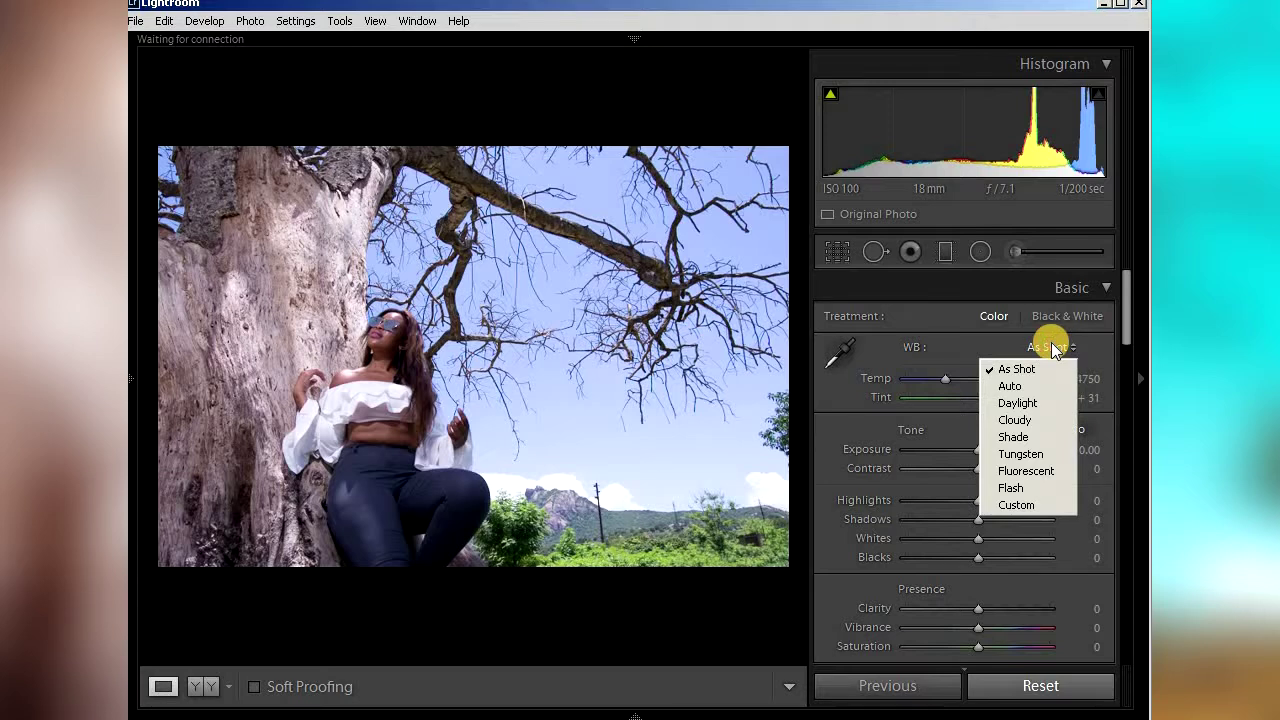
left_click(1015, 370)
left_click(1045, 348)
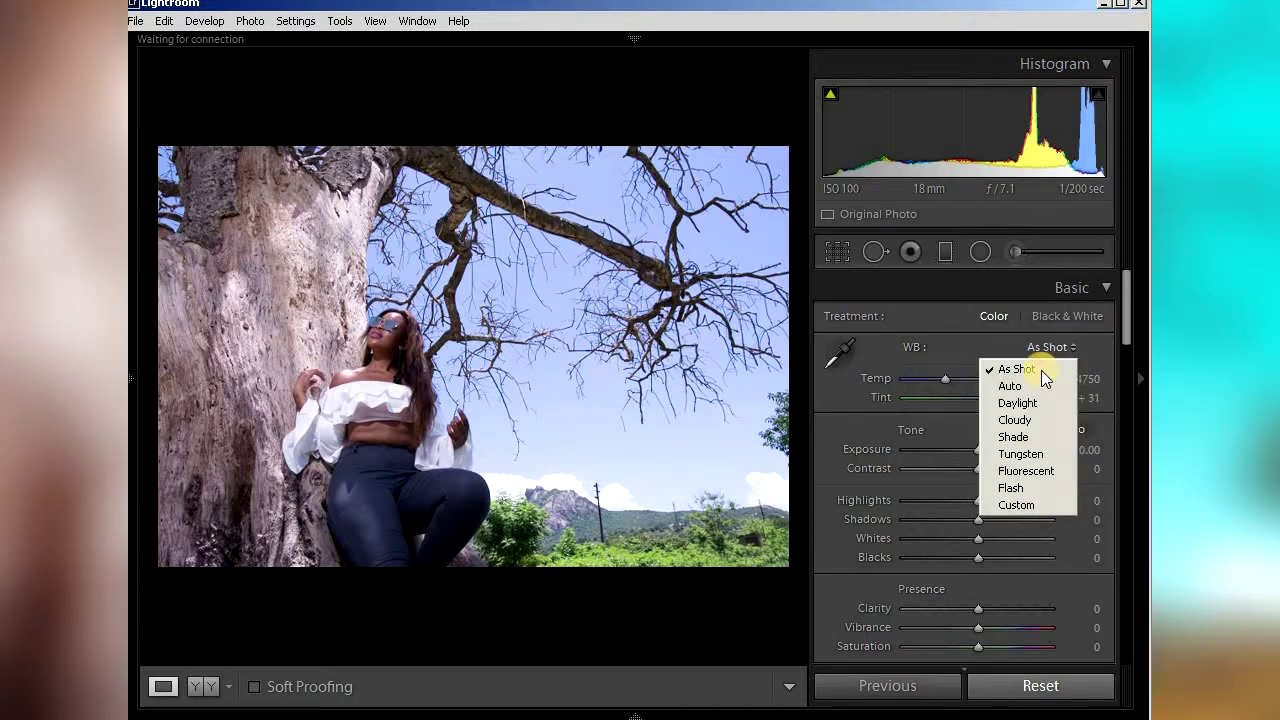
key("Escape")
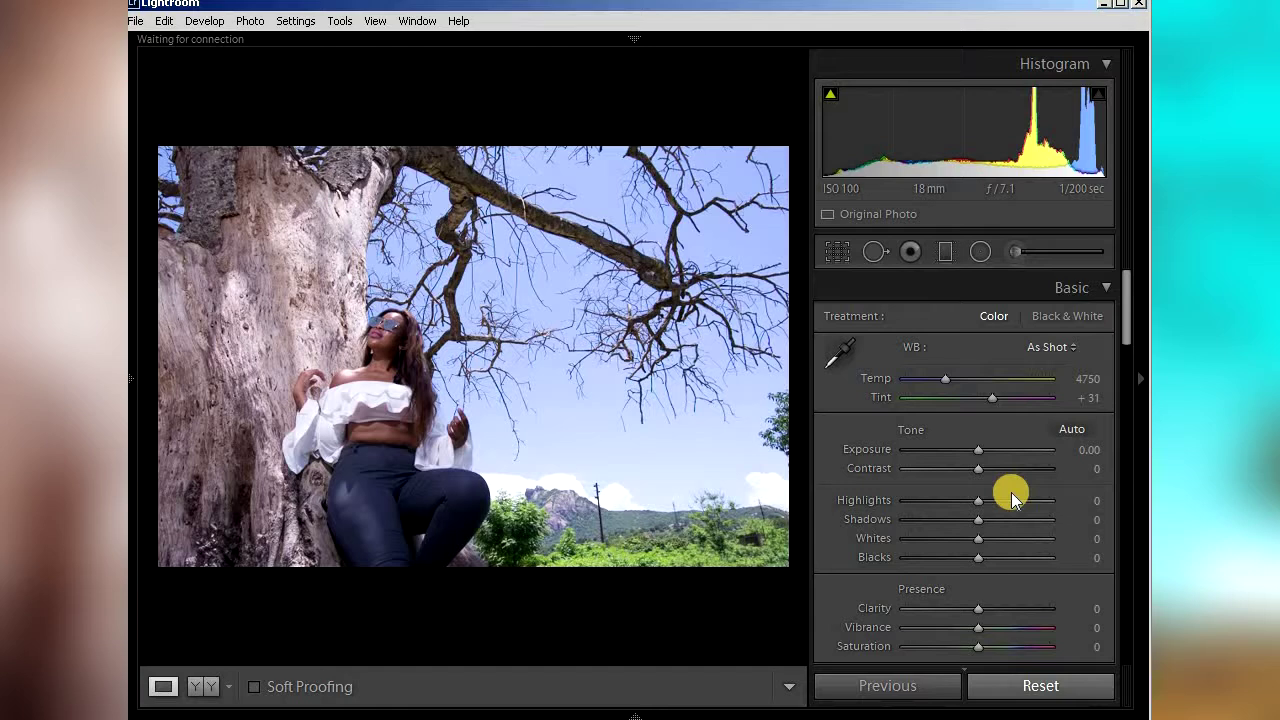
left_click(1056, 346)
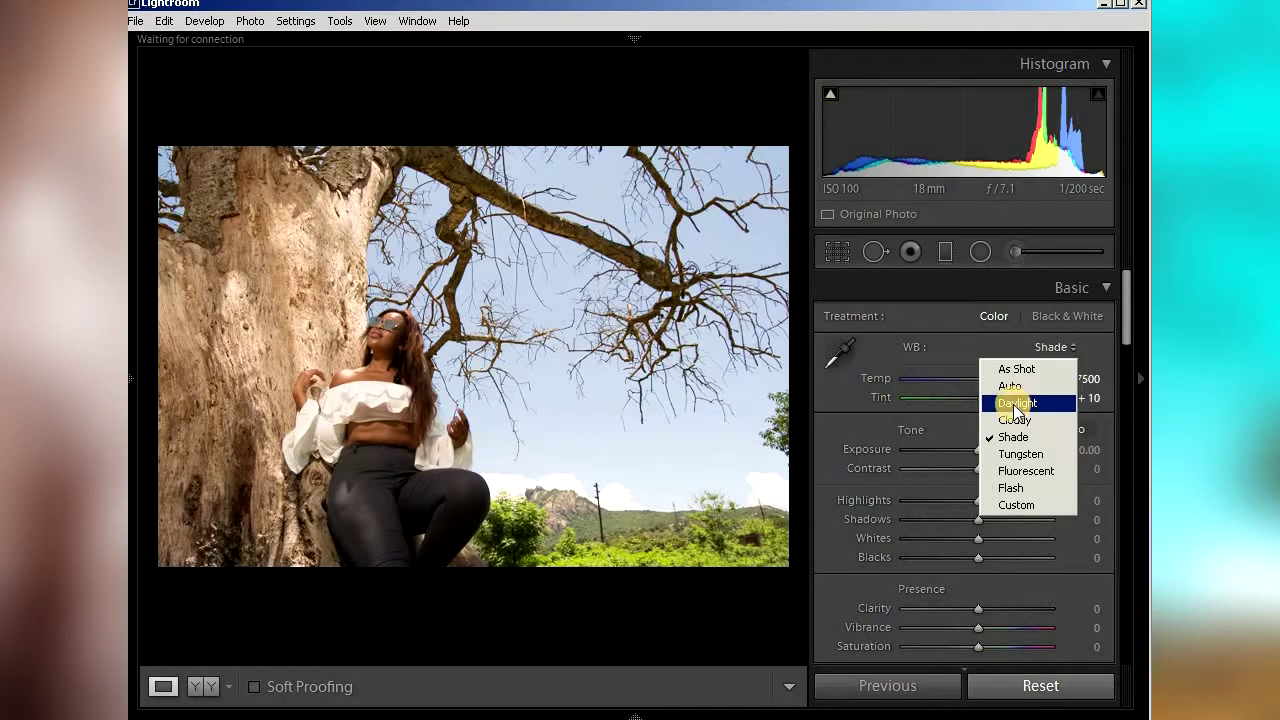
left_click(1013, 404)
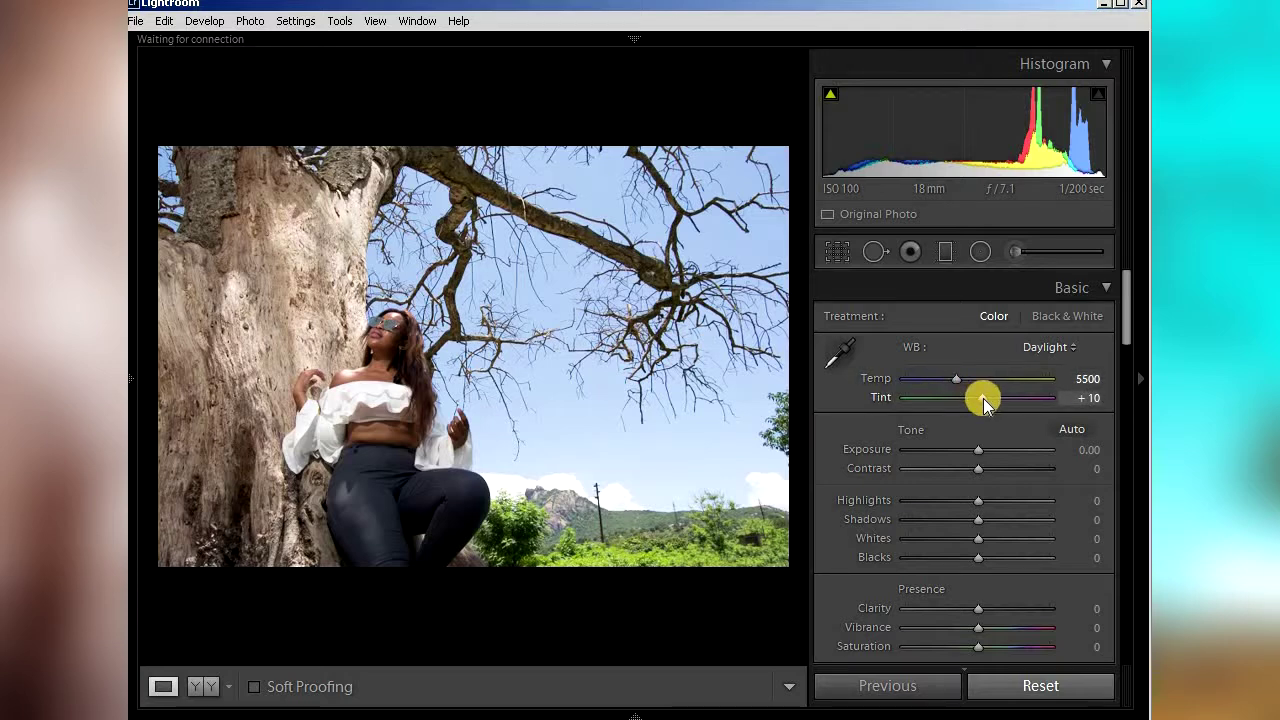
Set a custom white balance of Tint +20 and Temp 4800.
left_click_drag(983, 398, 983, 401)
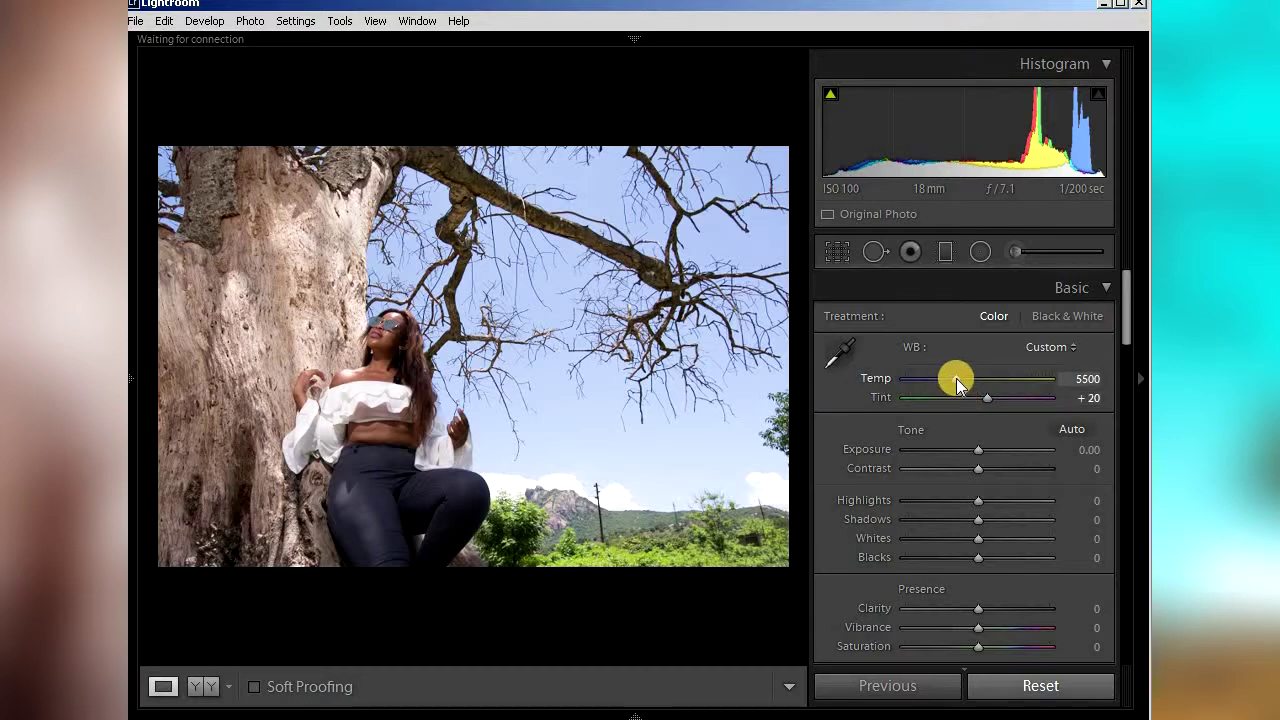
left_click_drag(956, 378, 947, 382)
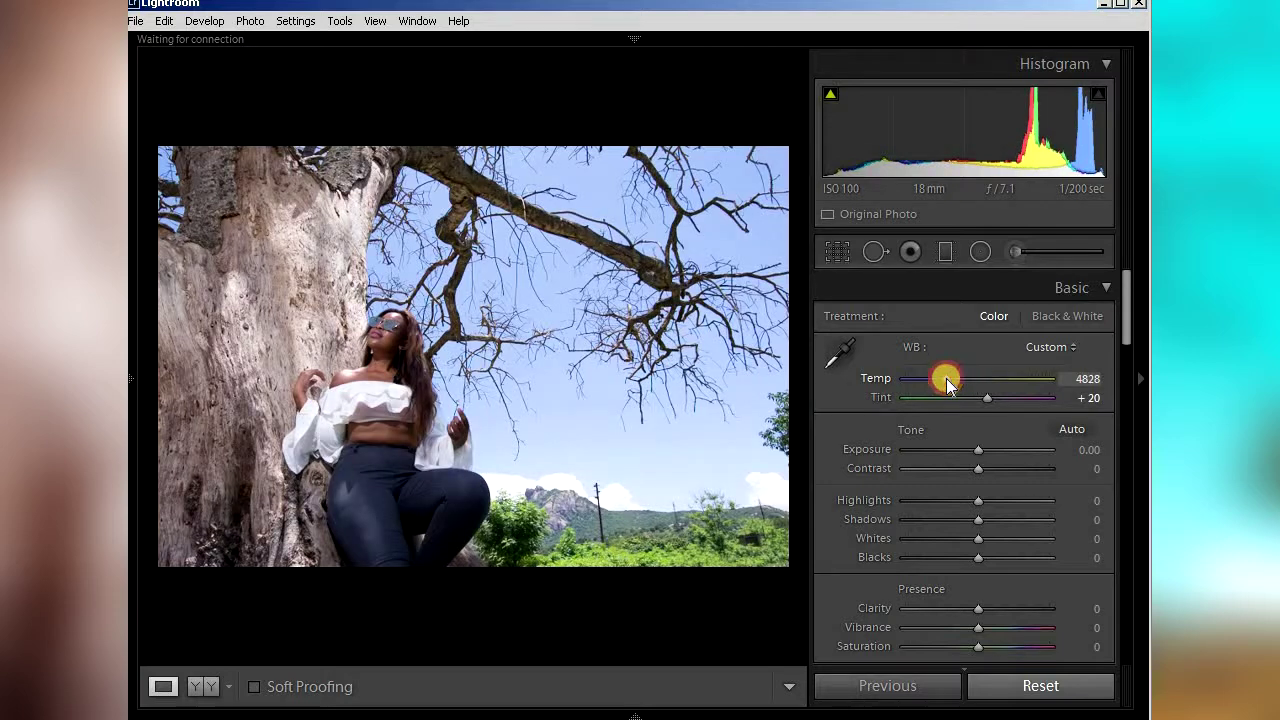
left_click(1088, 378)
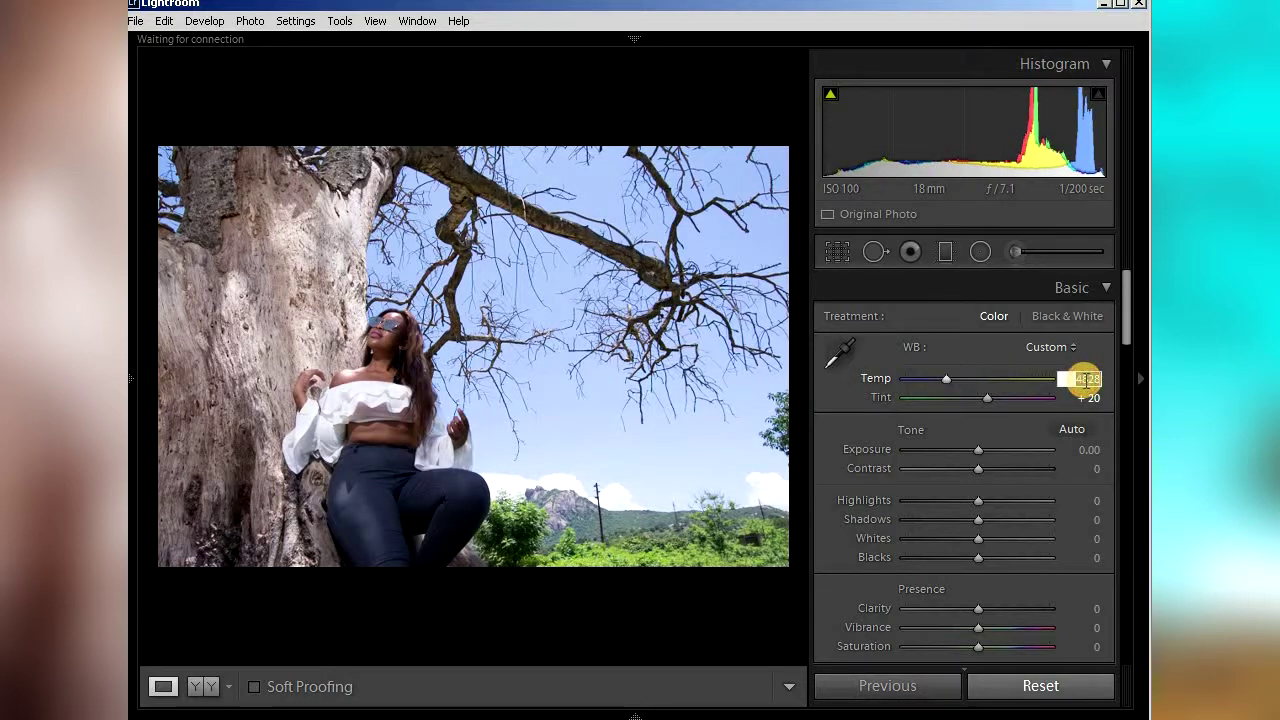
key("BackSpace")
type("48000")
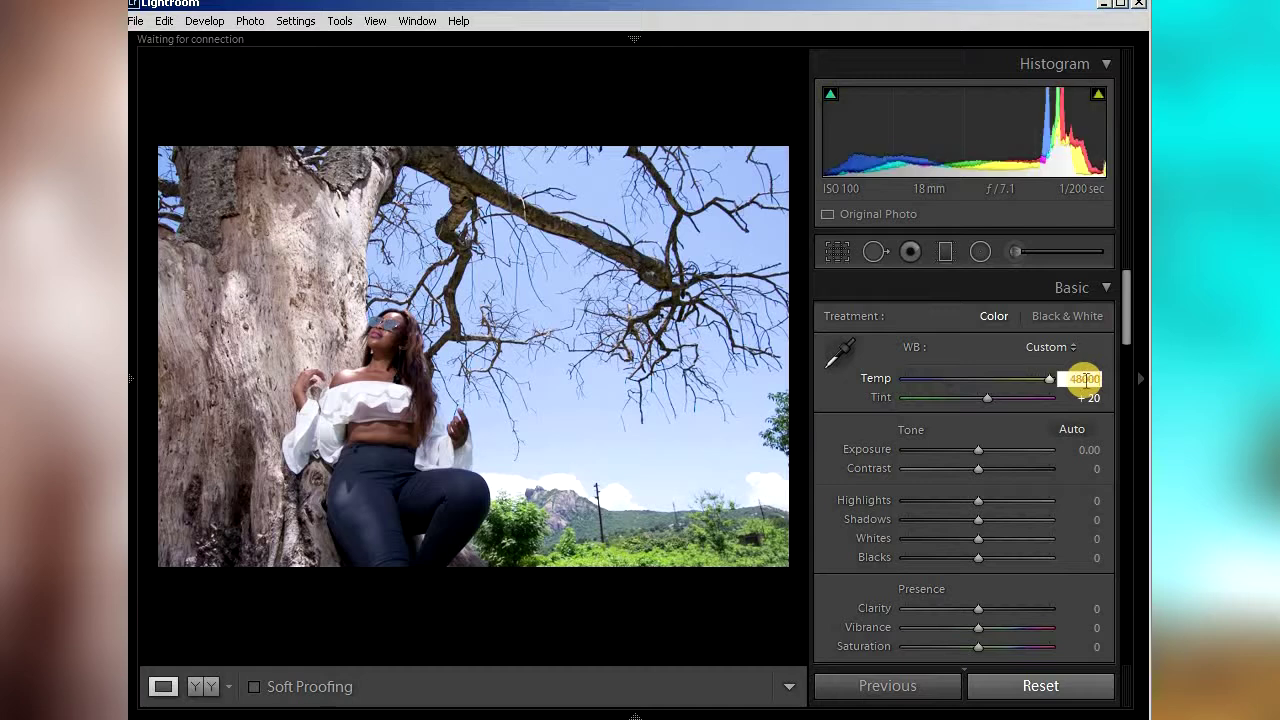
key("BackSpace")
key("Return")
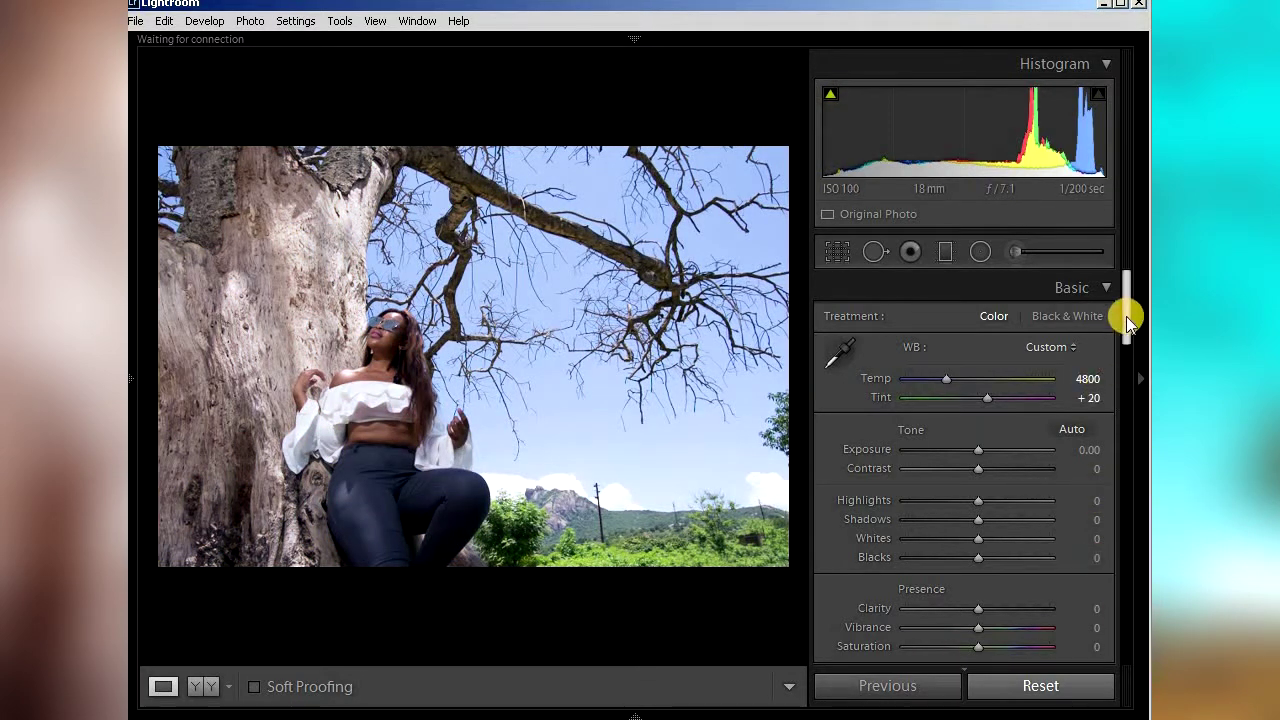
Pull Highlights down to -70 to recover the sky.
left_click_drag(1126, 309, 1126, 332)
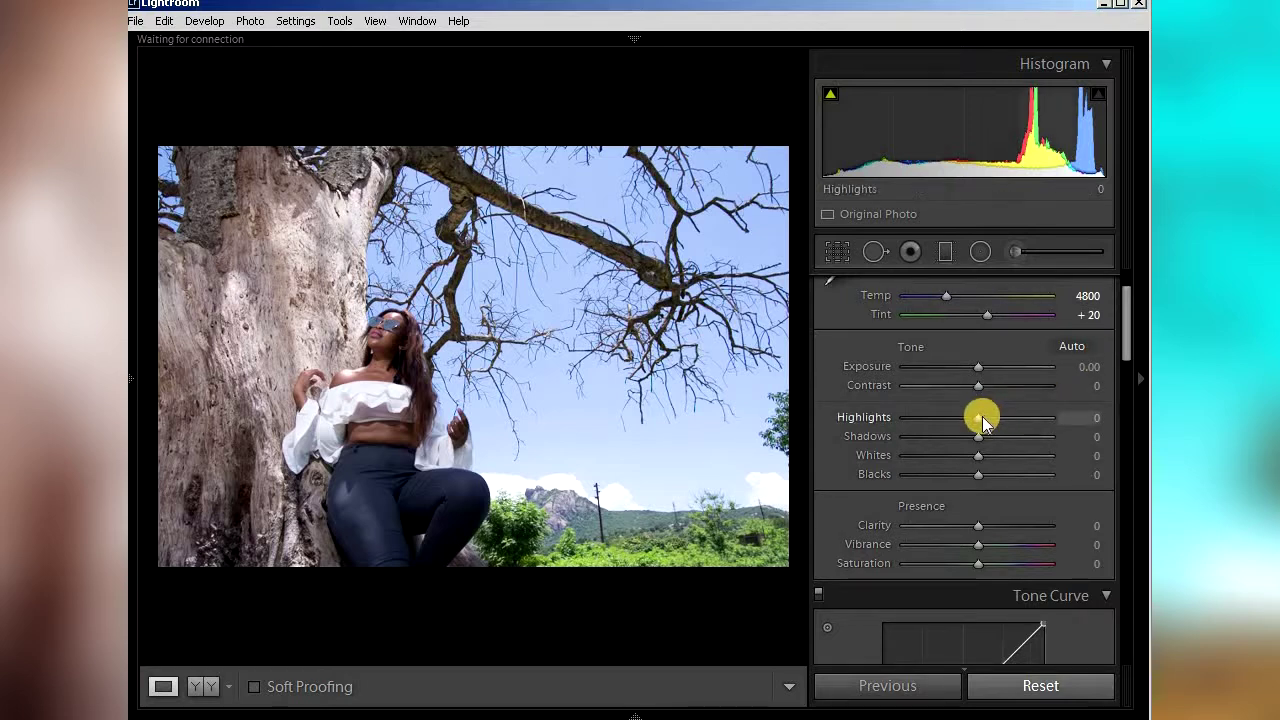
left_click_drag(978, 418, 920, 420)
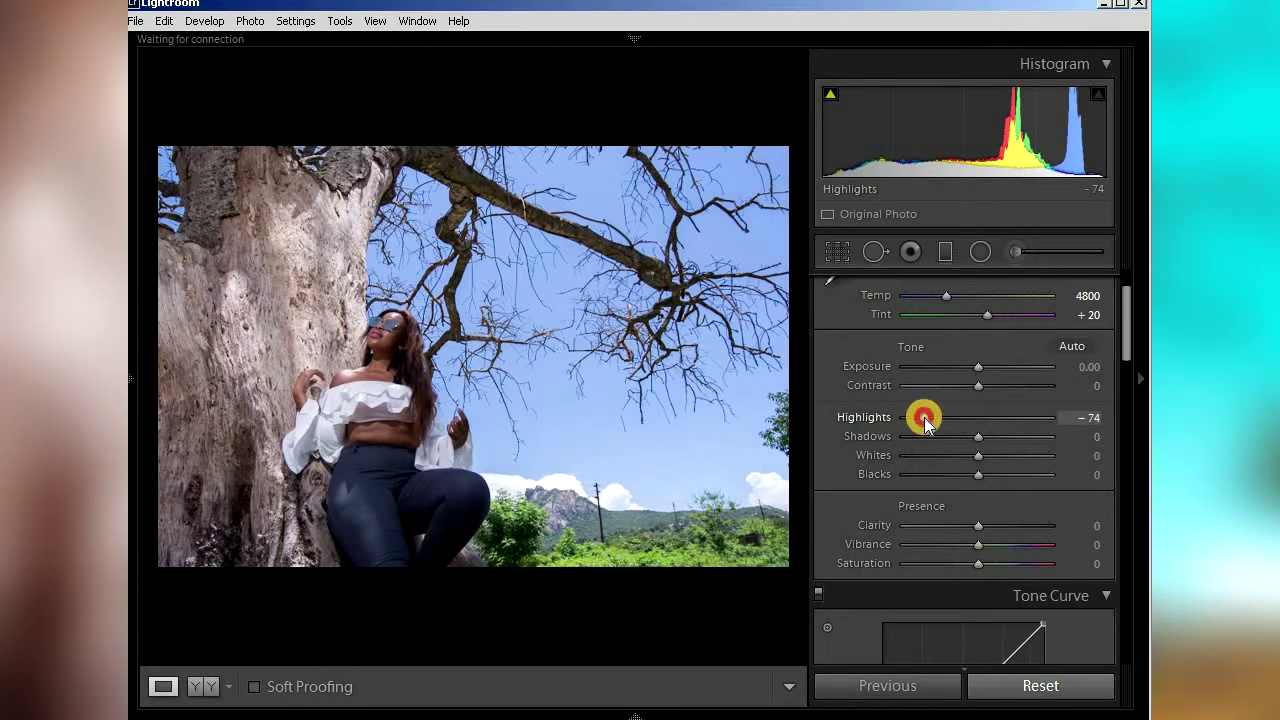
left_click(1100, 417)
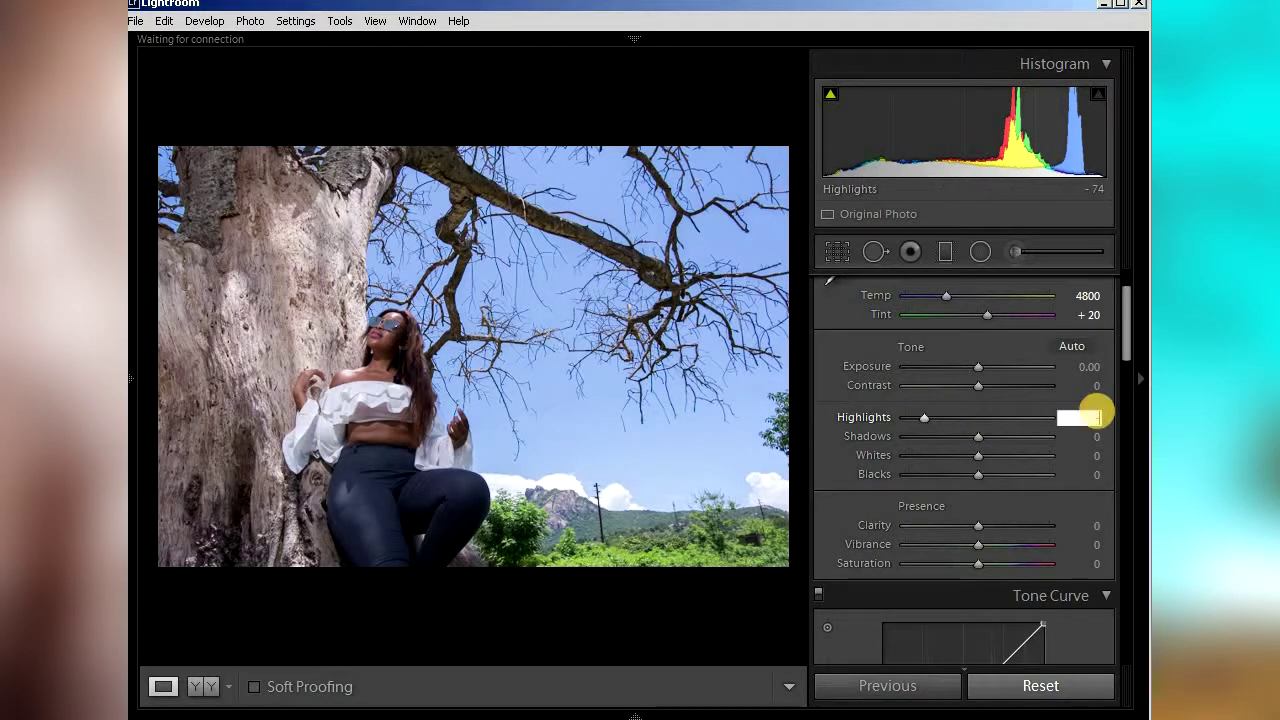
type("-70")
key("Return")
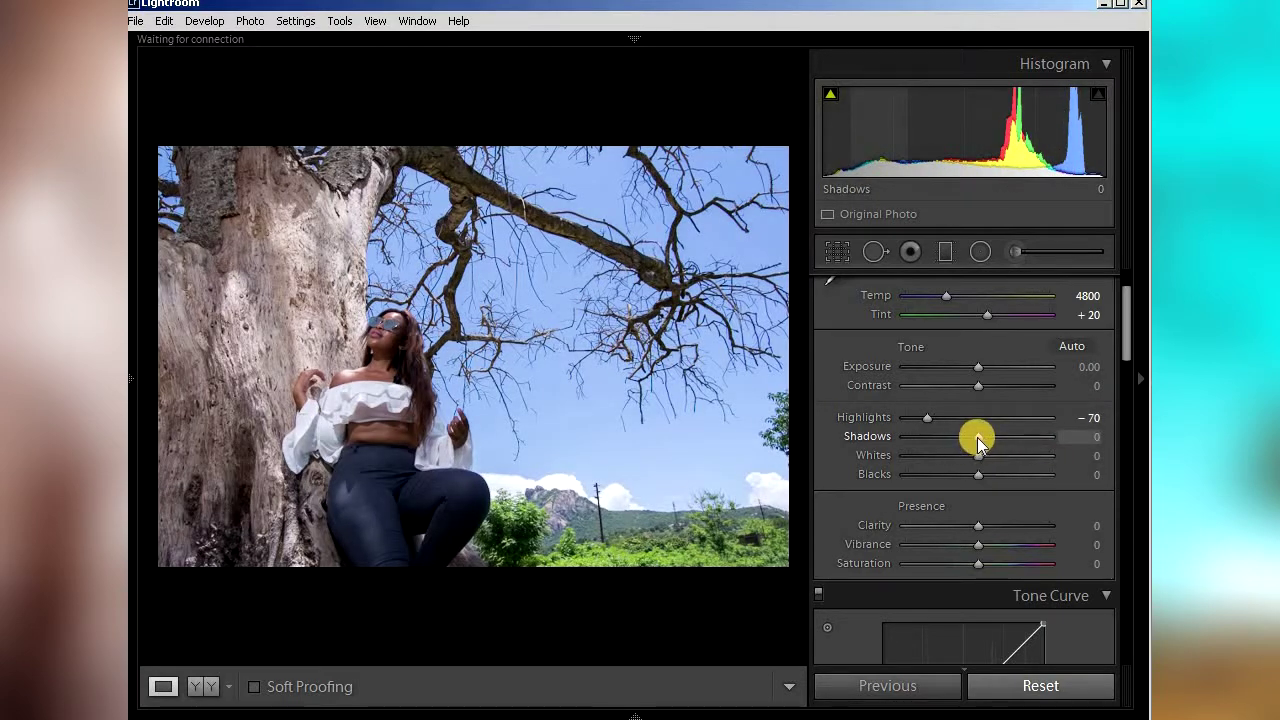
Lift Shadows to +50 to open up the tree trunk.
left_click_drag(977, 437, 1028, 438)
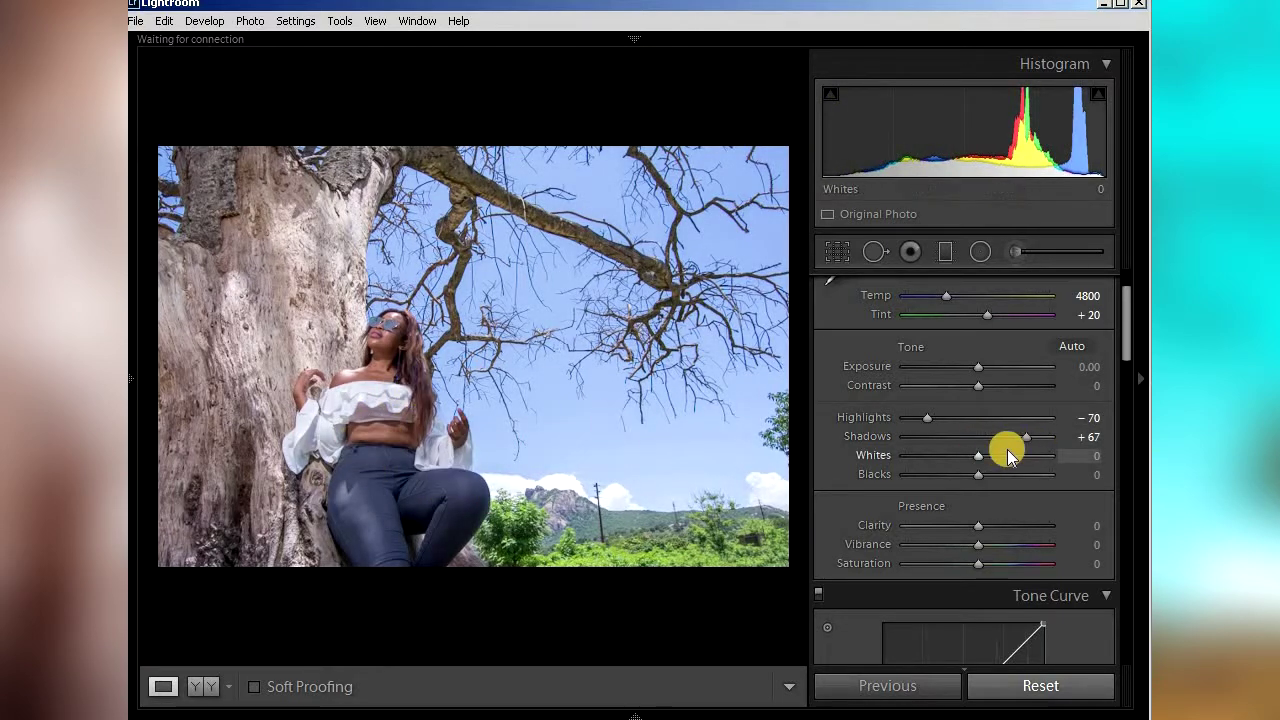
left_click_drag(1026, 434, 1017, 442)
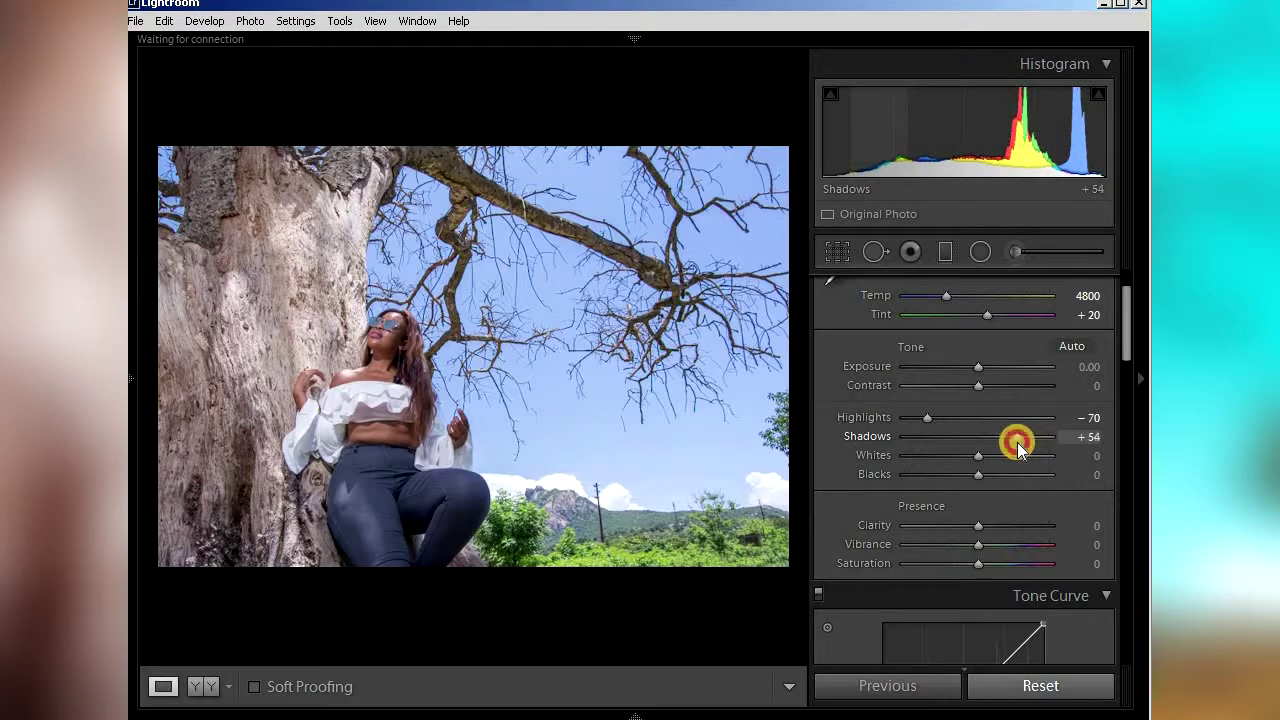
left_click(1085, 437)
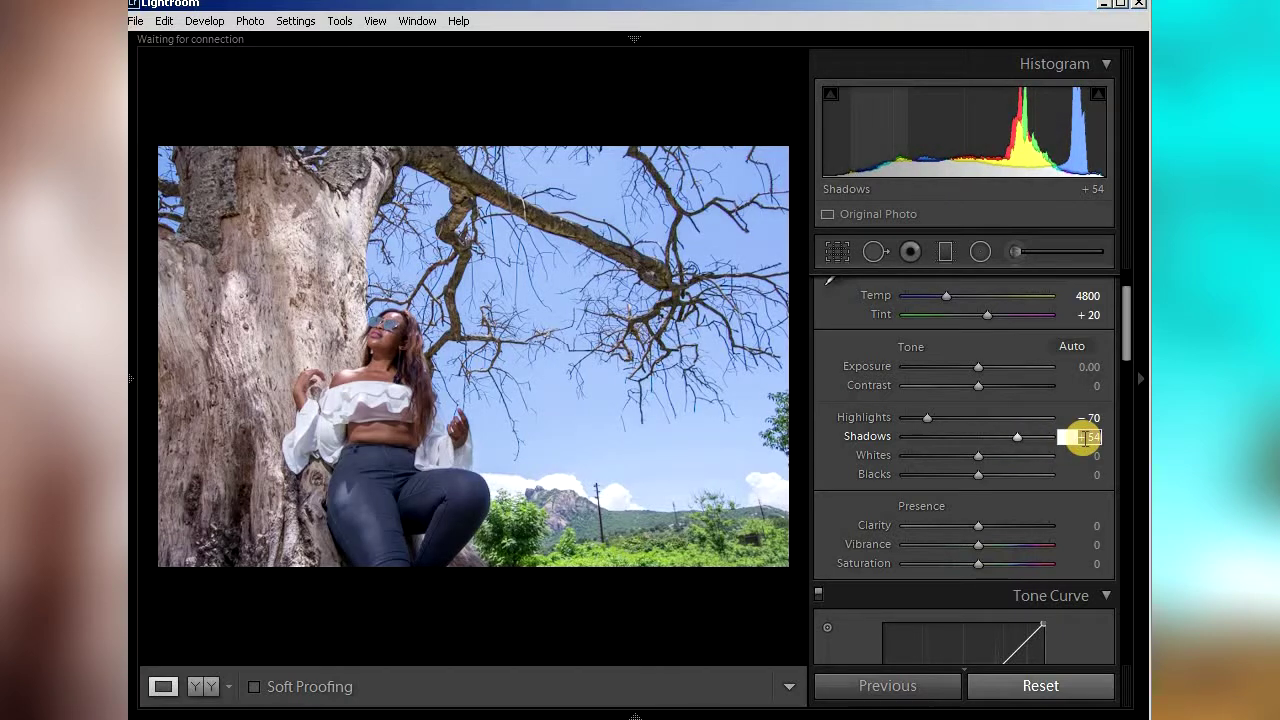
type("50")
key("Return")
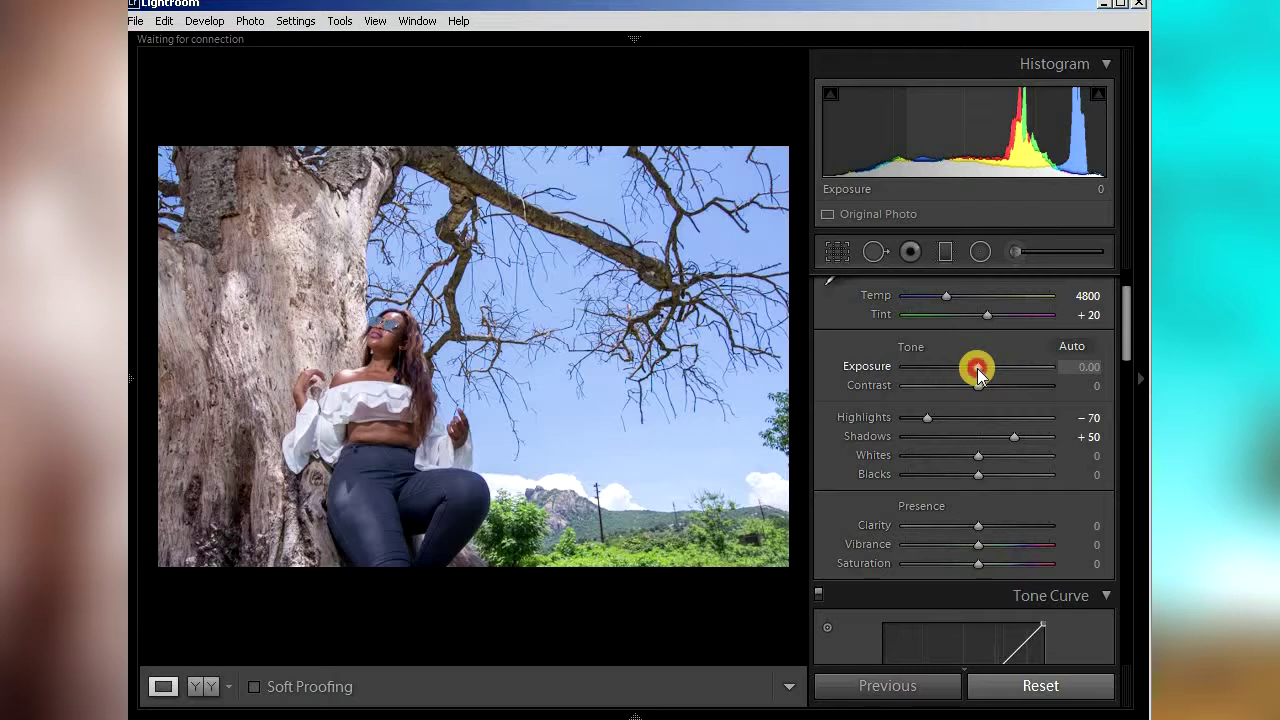
Raise Exposure to +0.30.
left_click_drag(977, 368, 983, 368)
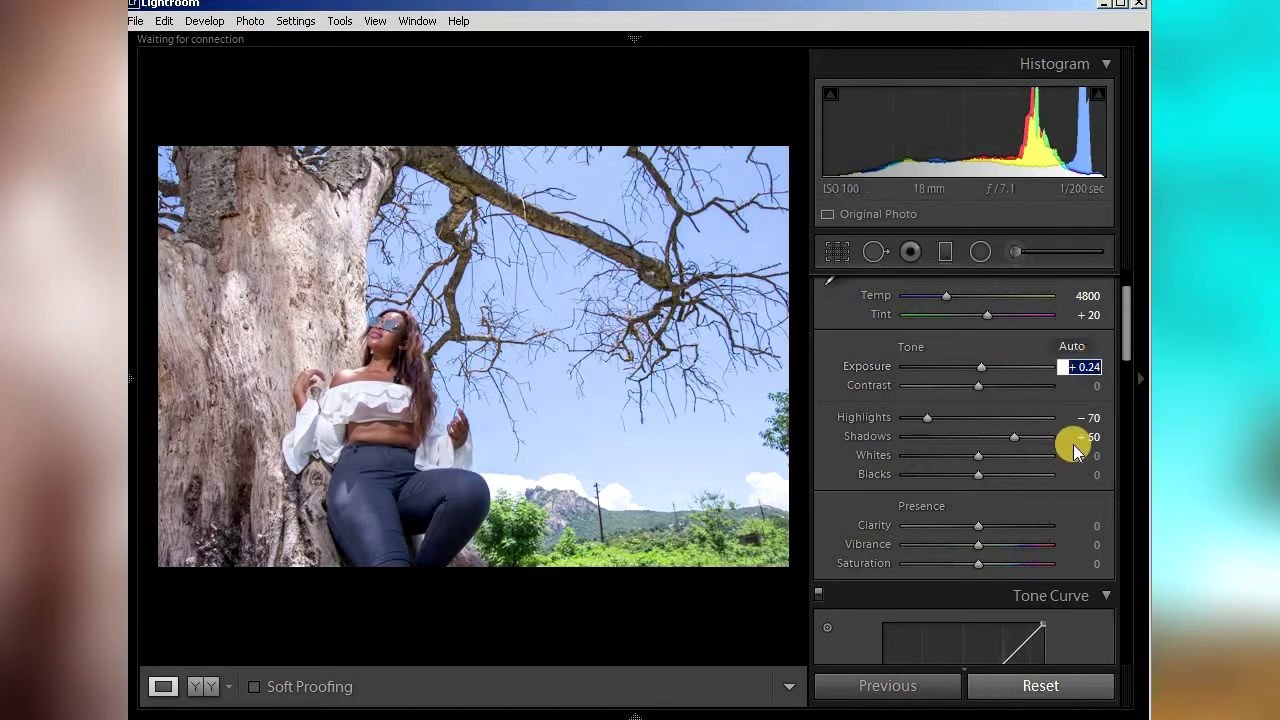
type(".3")
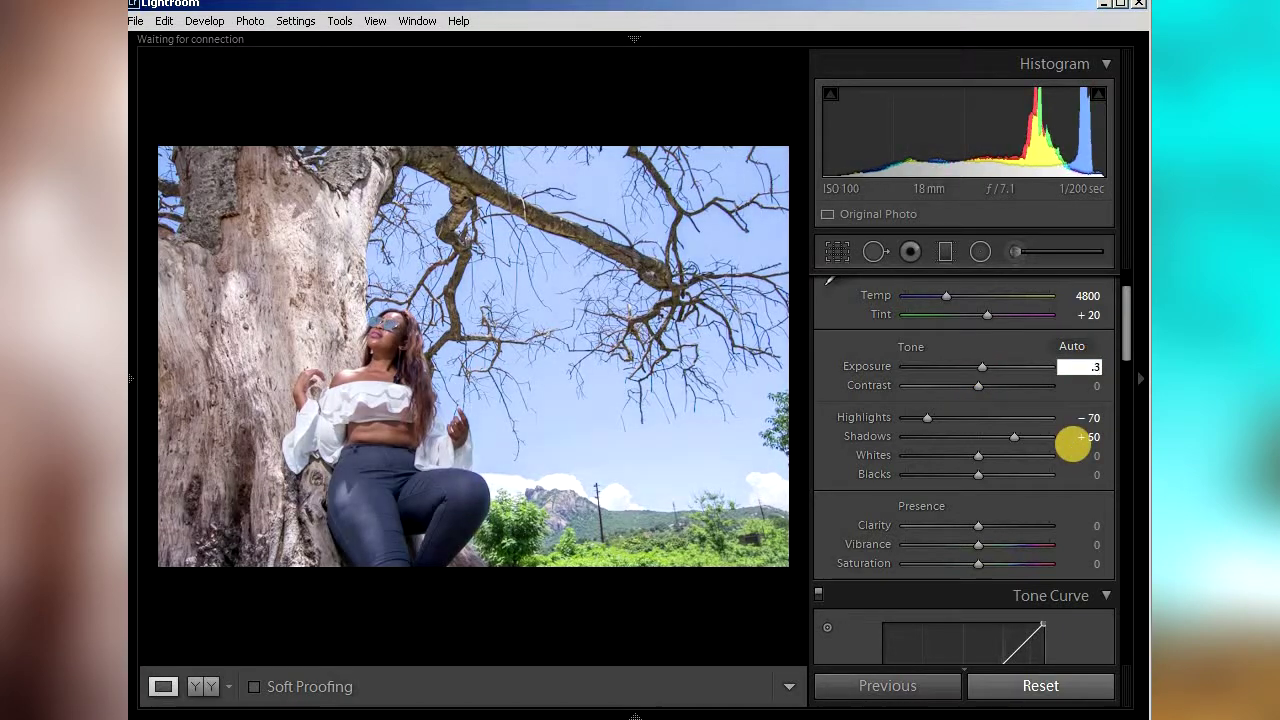
key("Return")
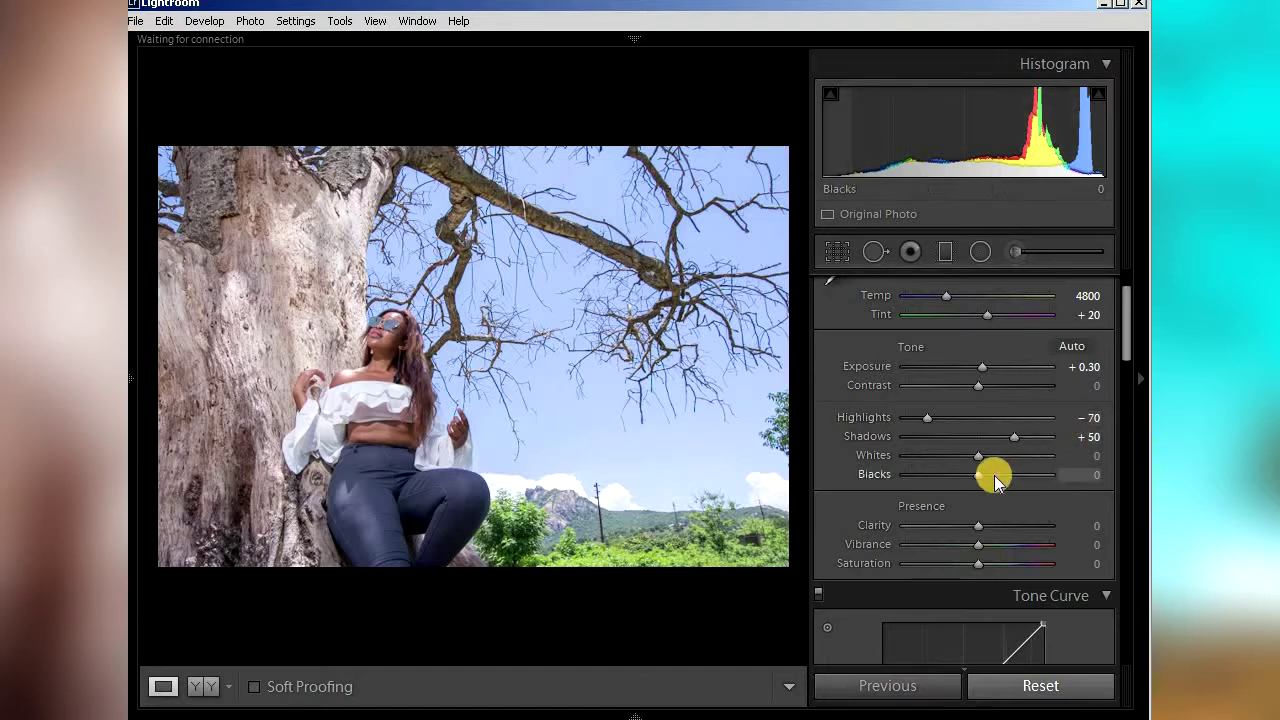
Lower Whites to -30 and Blacks to -17.
left_click(1088, 456)
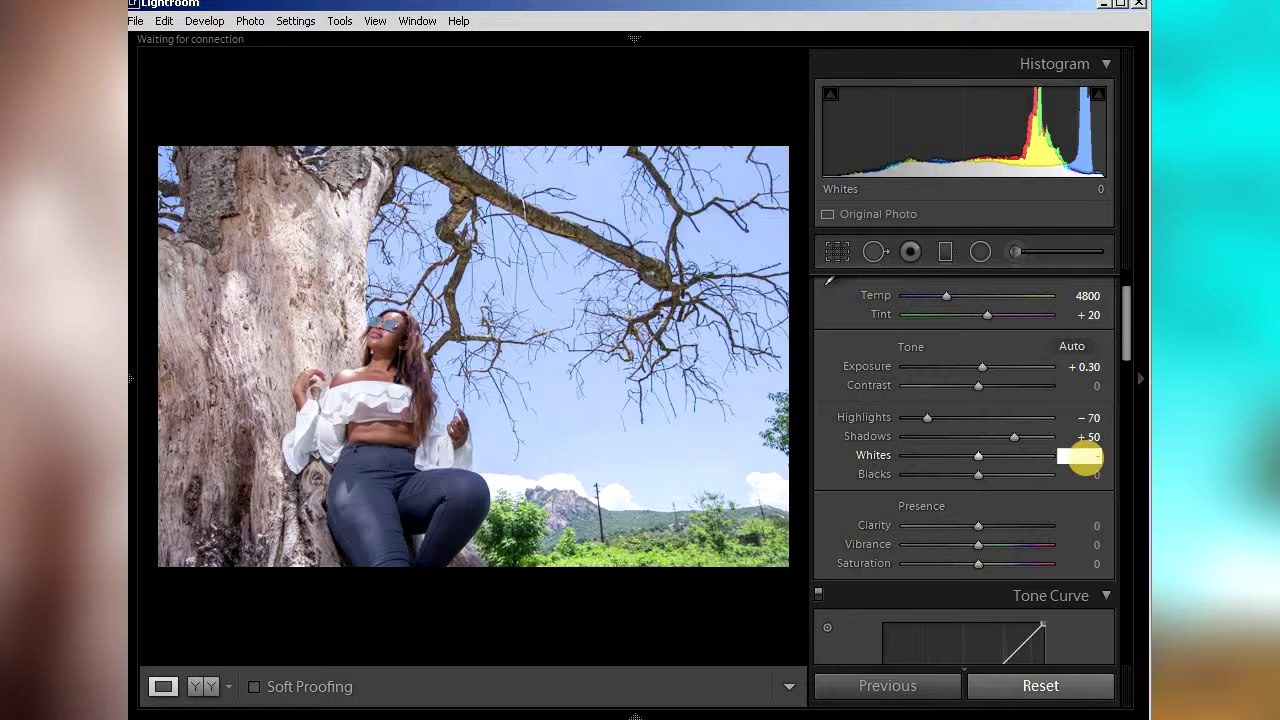
type("-30")
key("Return")
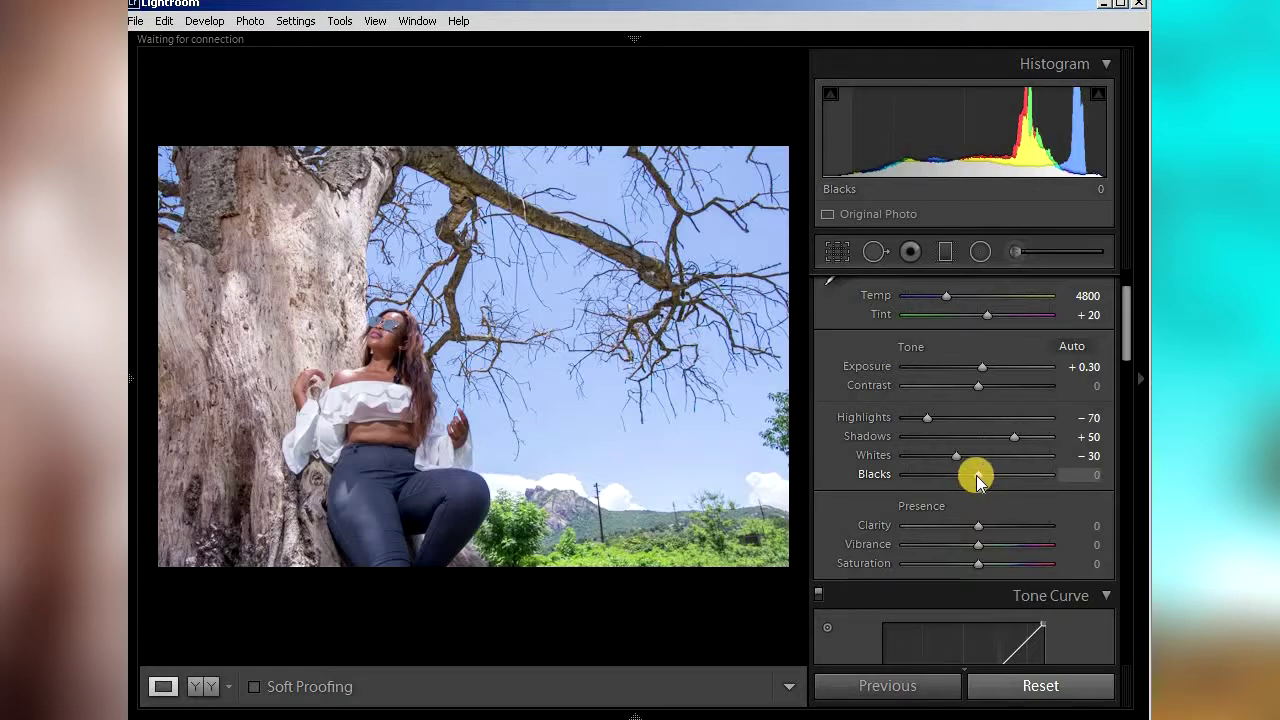
left_click_drag(978, 480, 963, 478)
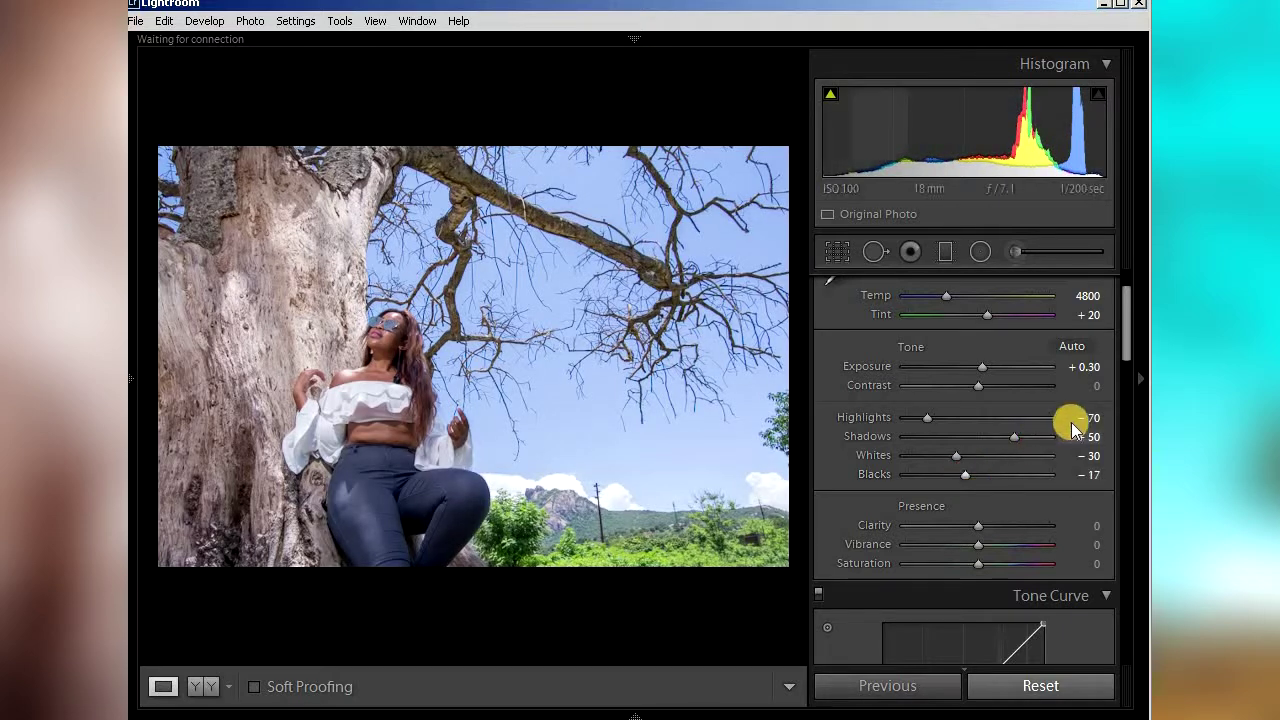
left_click_drag(1127, 348, 1116, 374)
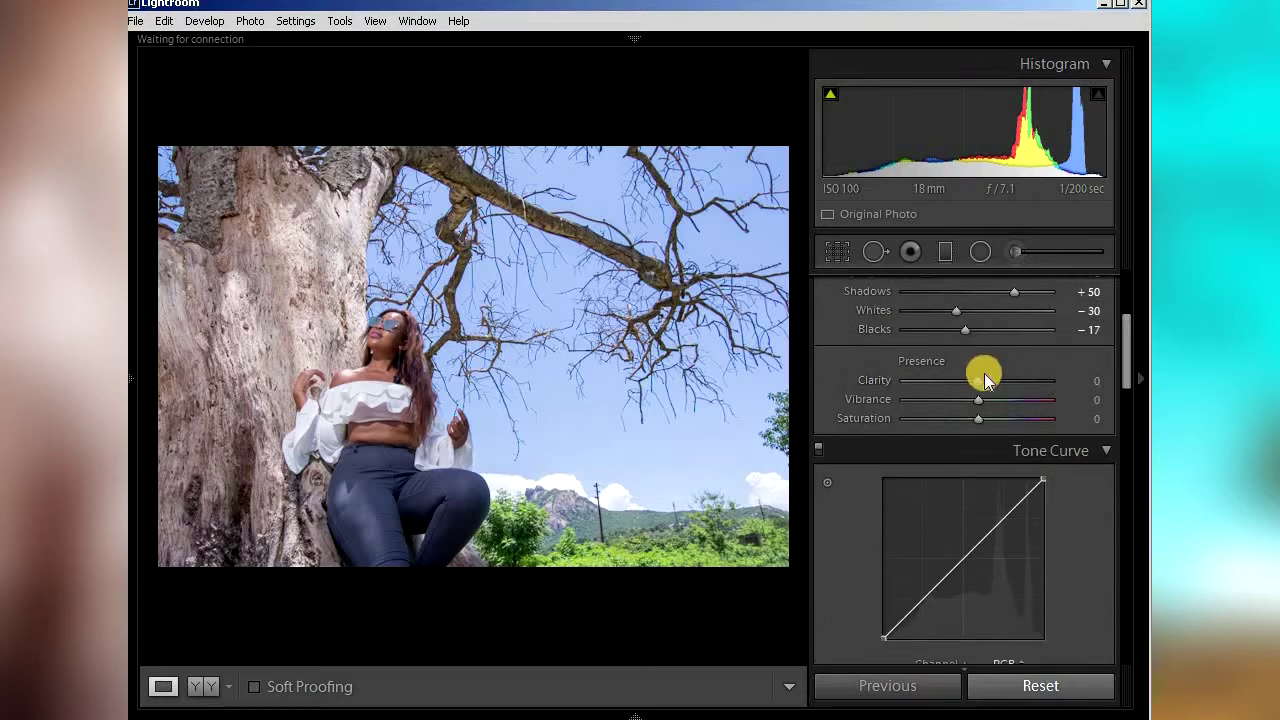
In Presence, set Clarity -17, Vibrance +68 and Saturation -13.
mouse_move(973, 384)
left_mouse_down()
mouse_move(994, 386)
mouse_move(967, 388)
left_mouse_up()
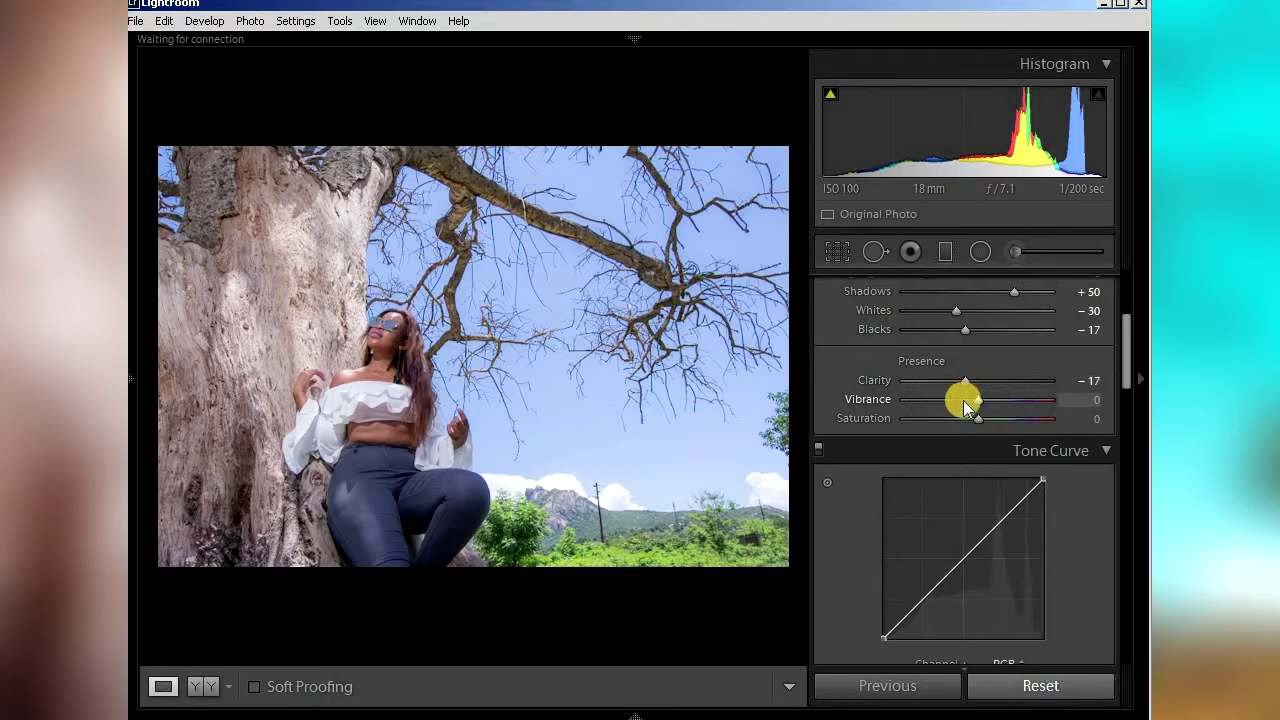
left_click(1024, 399)
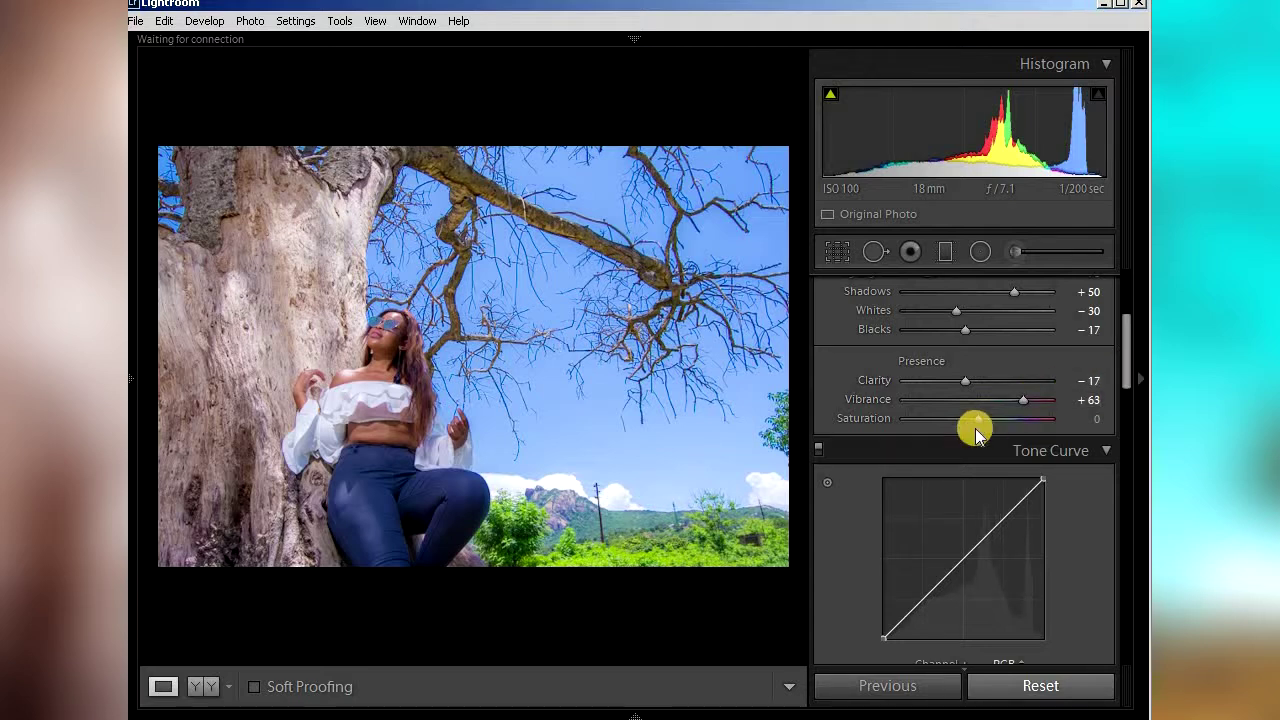
left_click_drag(975, 418, 966, 418)
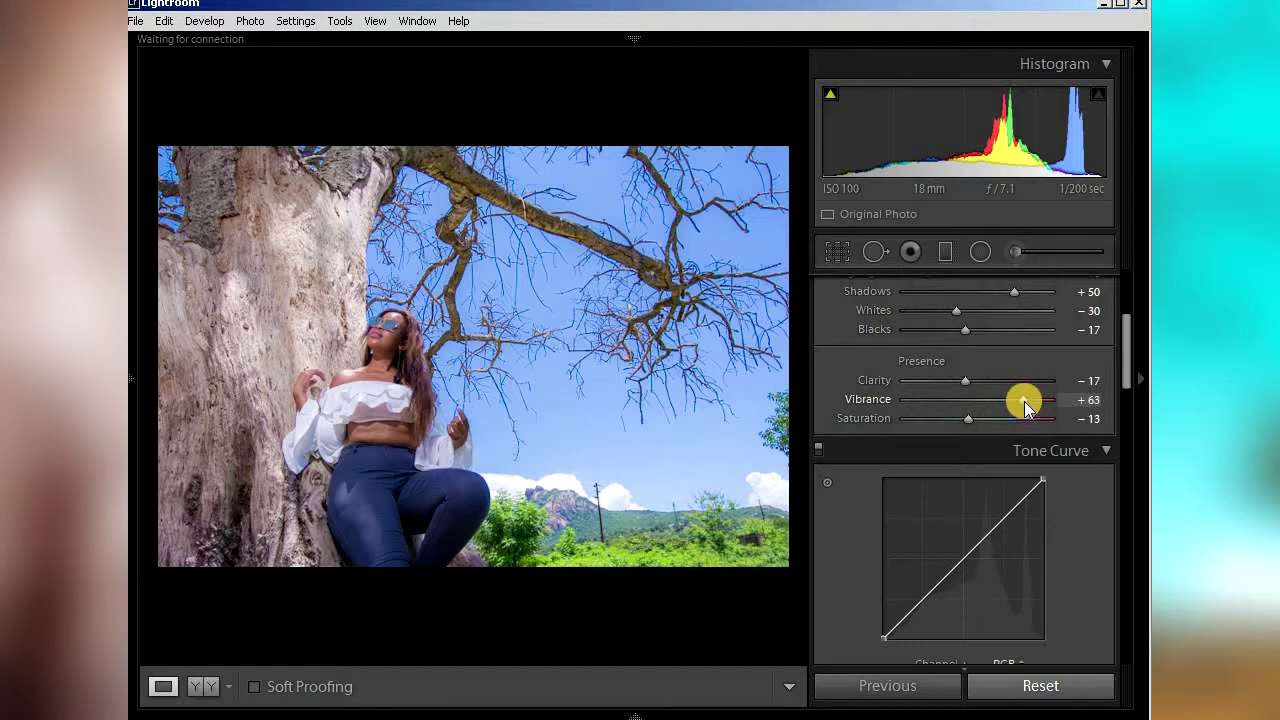
left_click_drag(1024, 401, 1048, 405)
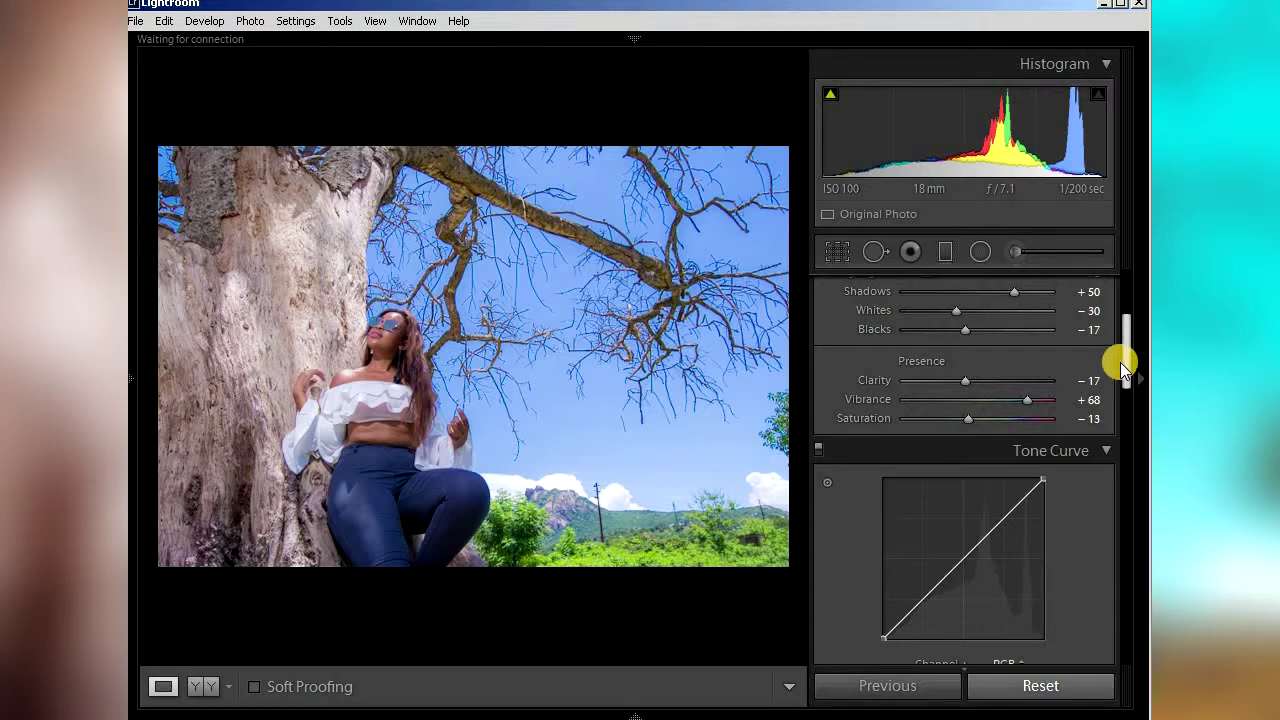
In Camera Calibration, set Blue Primary Hue -31, Saturation -3, Red Hue +19, Green Hue +12.
left_click_drag(1120, 362, 1142, 590)
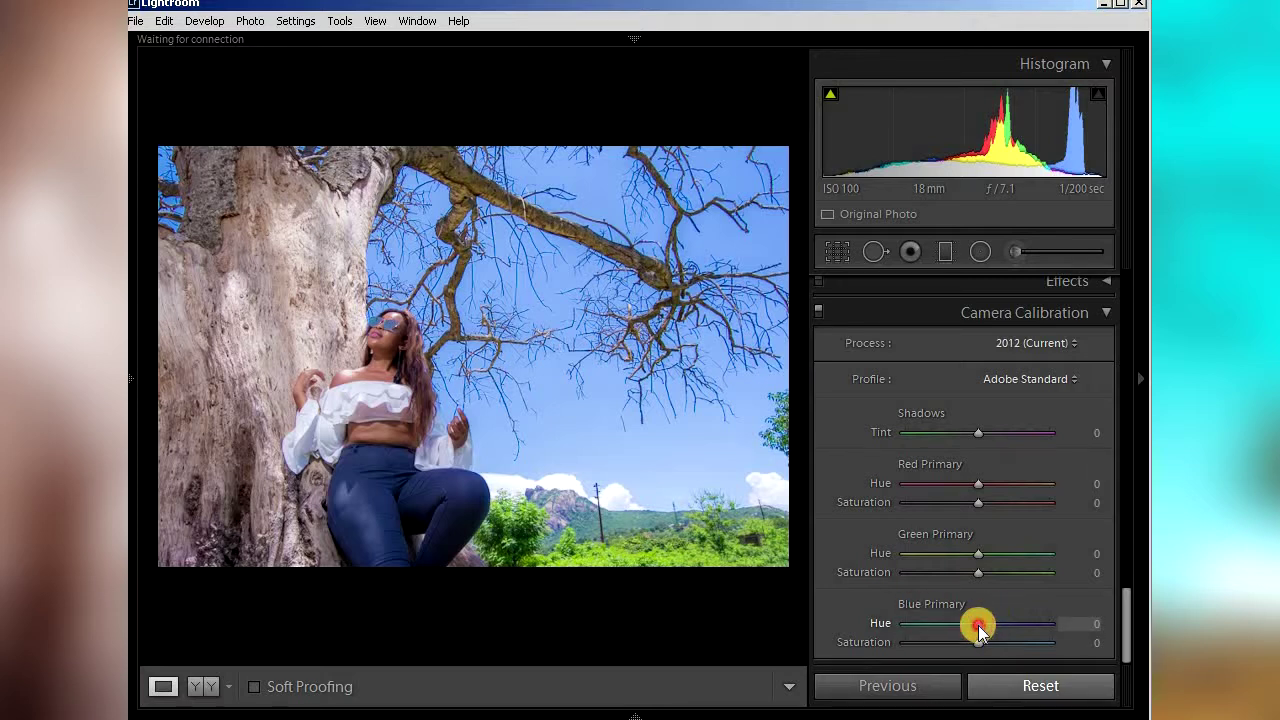
left_click_drag(978, 625, 955, 628)
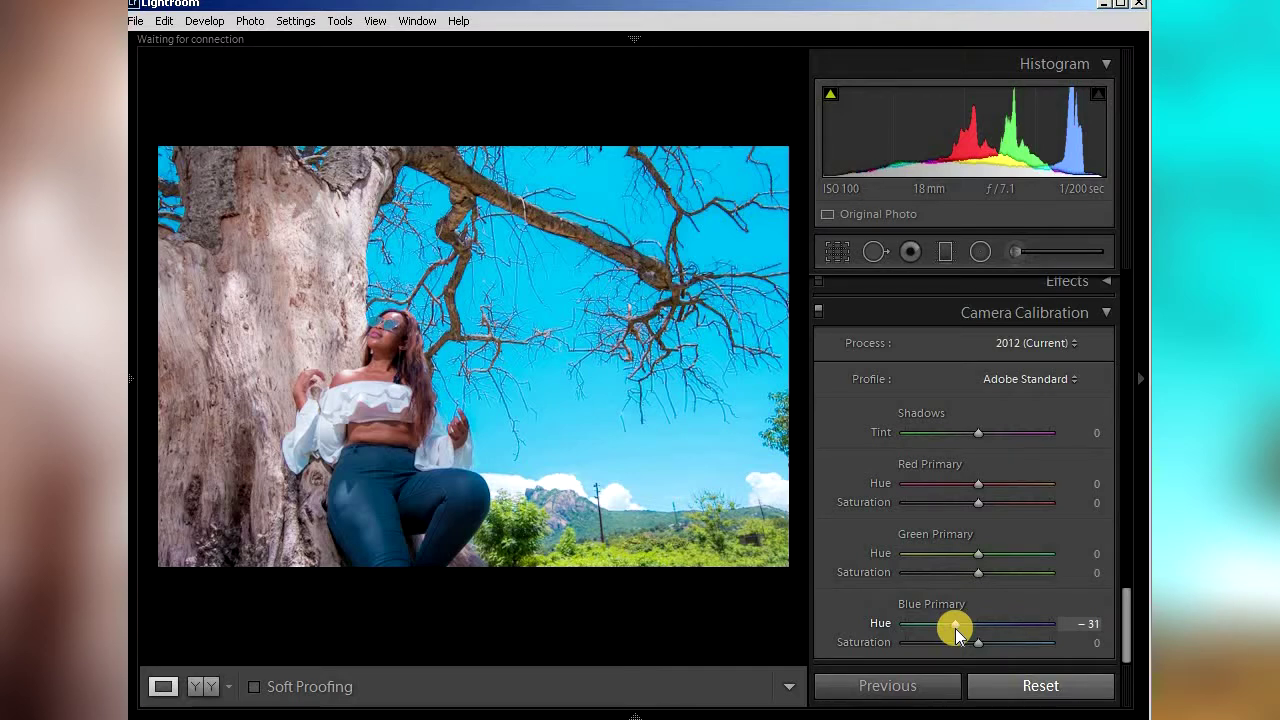
left_click_drag(978, 640, 977, 645)
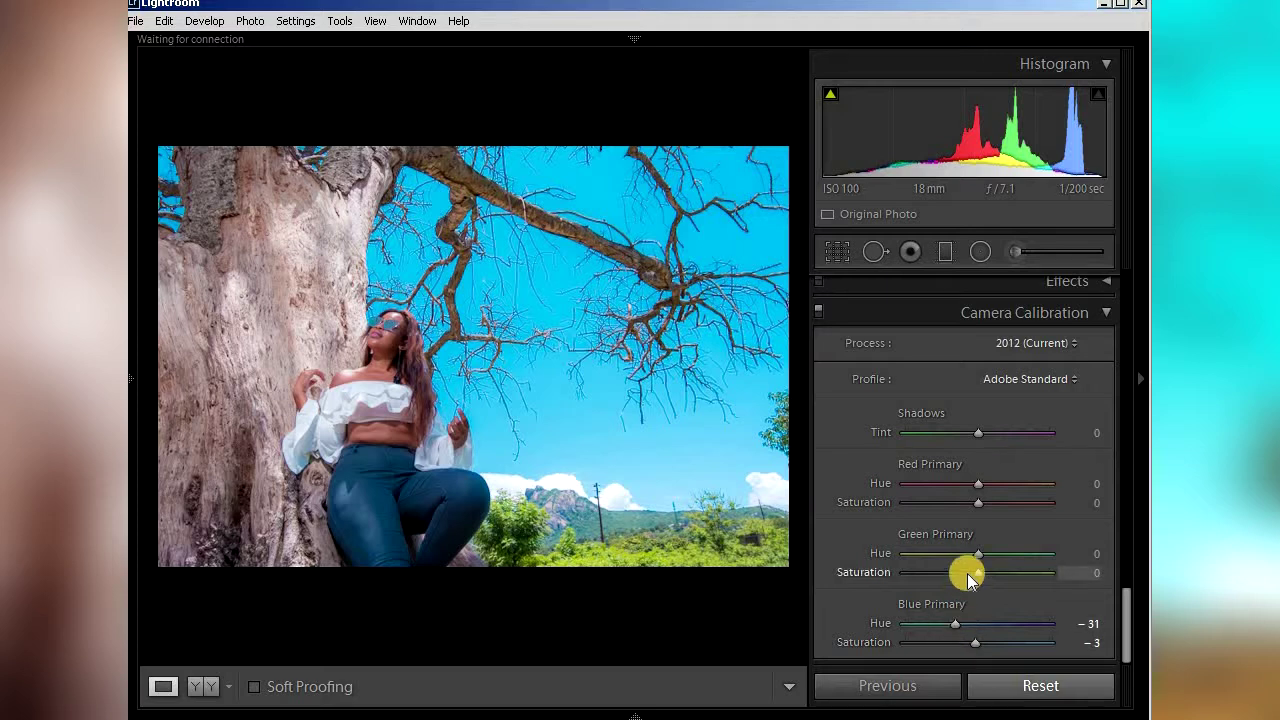
left_click_drag(976, 488, 988, 490)
left_click(988, 492)
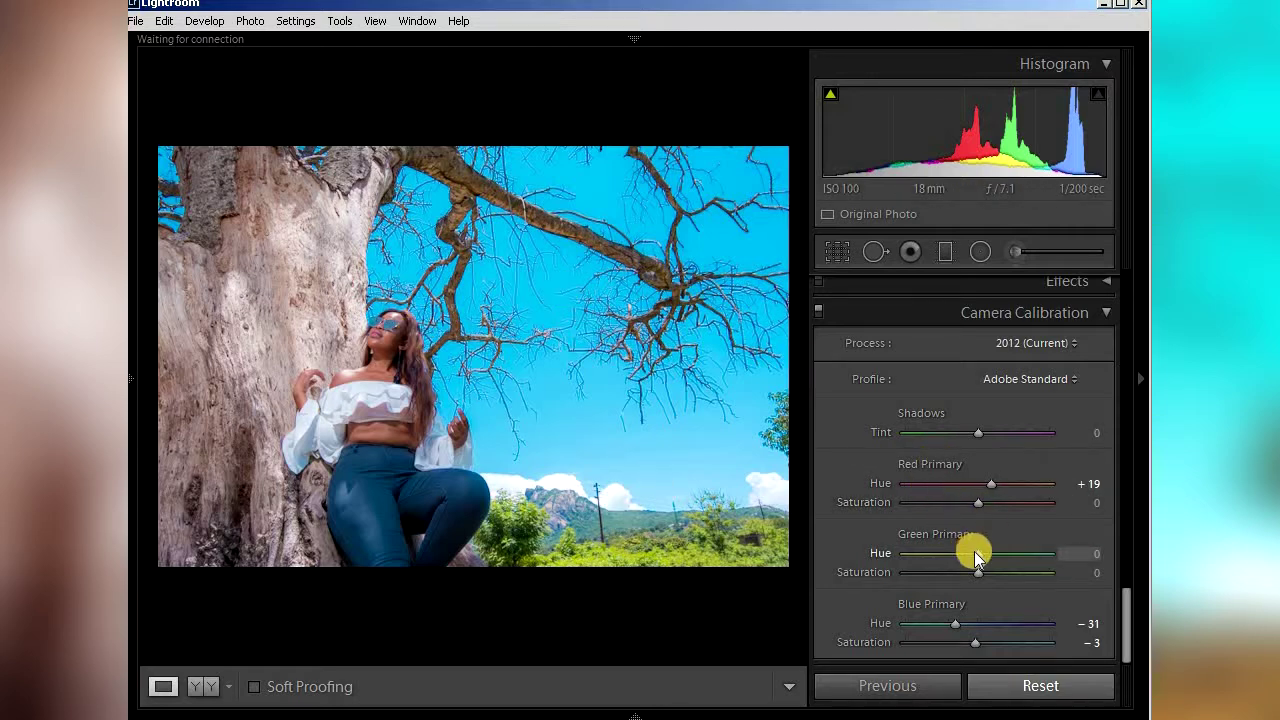
mouse_move(977, 556)
left_mouse_down()
mouse_move(874, 555)
mouse_move(1069, 568)
mouse_move(954, 566)
mouse_move(1019, 567)
mouse_move(985, 568)
left_mouse_up()
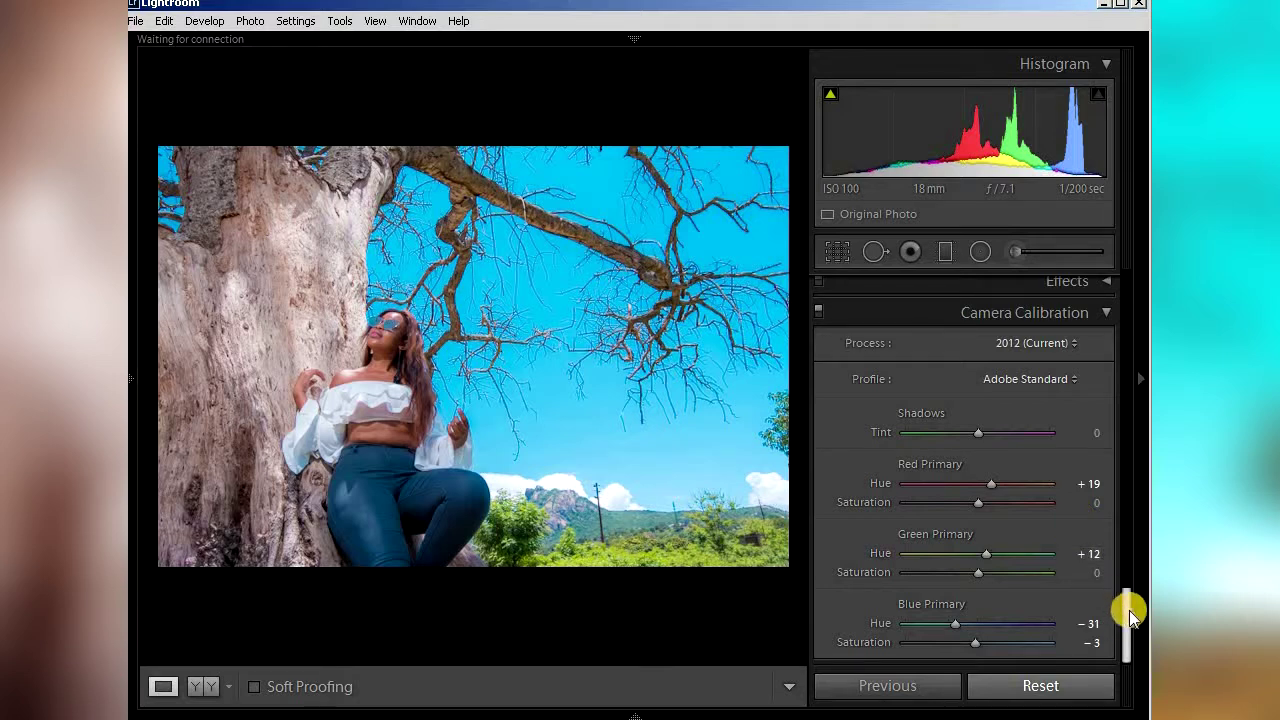
Tint the Split Toning highlights to Hue 201 with Saturation 13.
left_click_drag(1129, 610, 1114, 443)
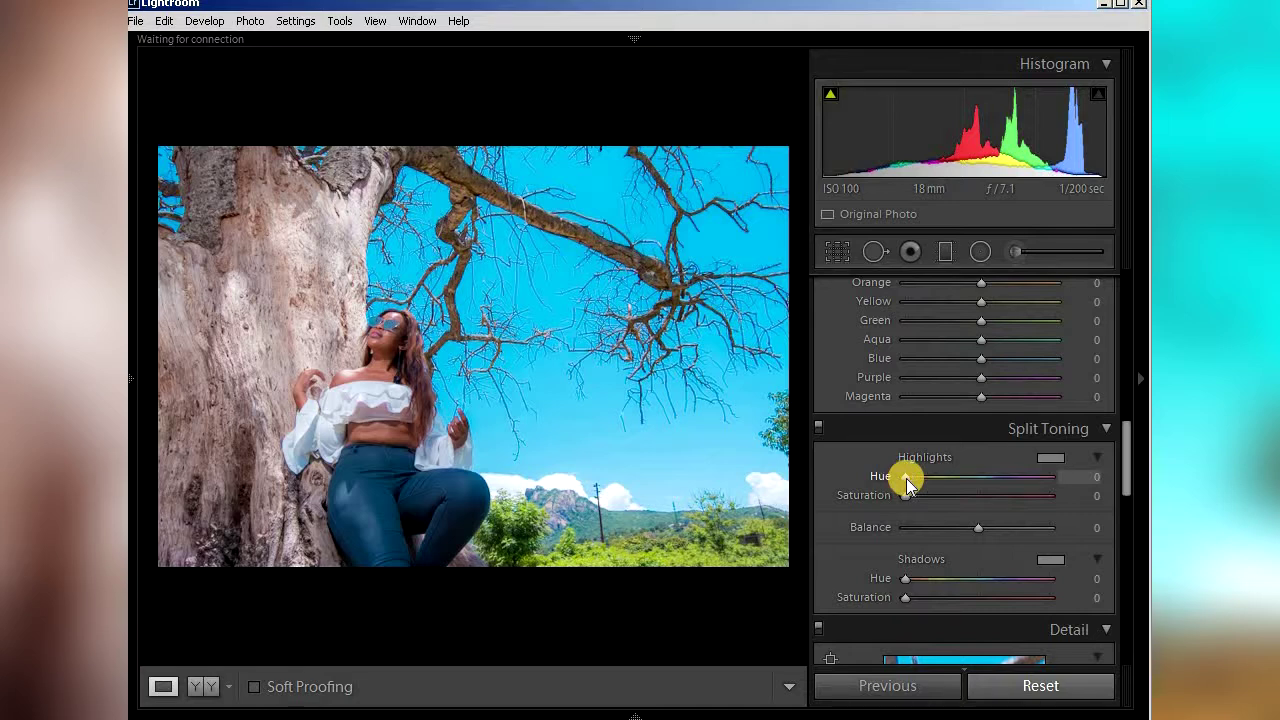
left_click_drag(906, 478, 987, 487)
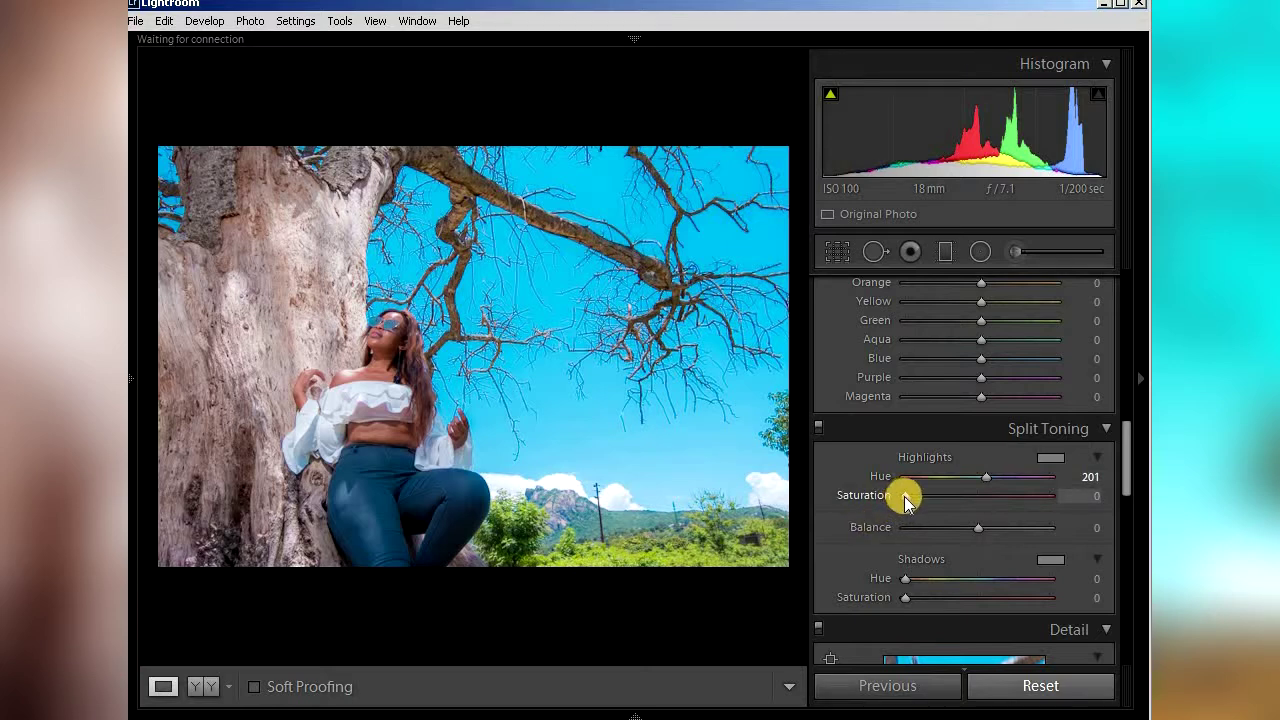
left_click_drag(904, 496, 924, 498)
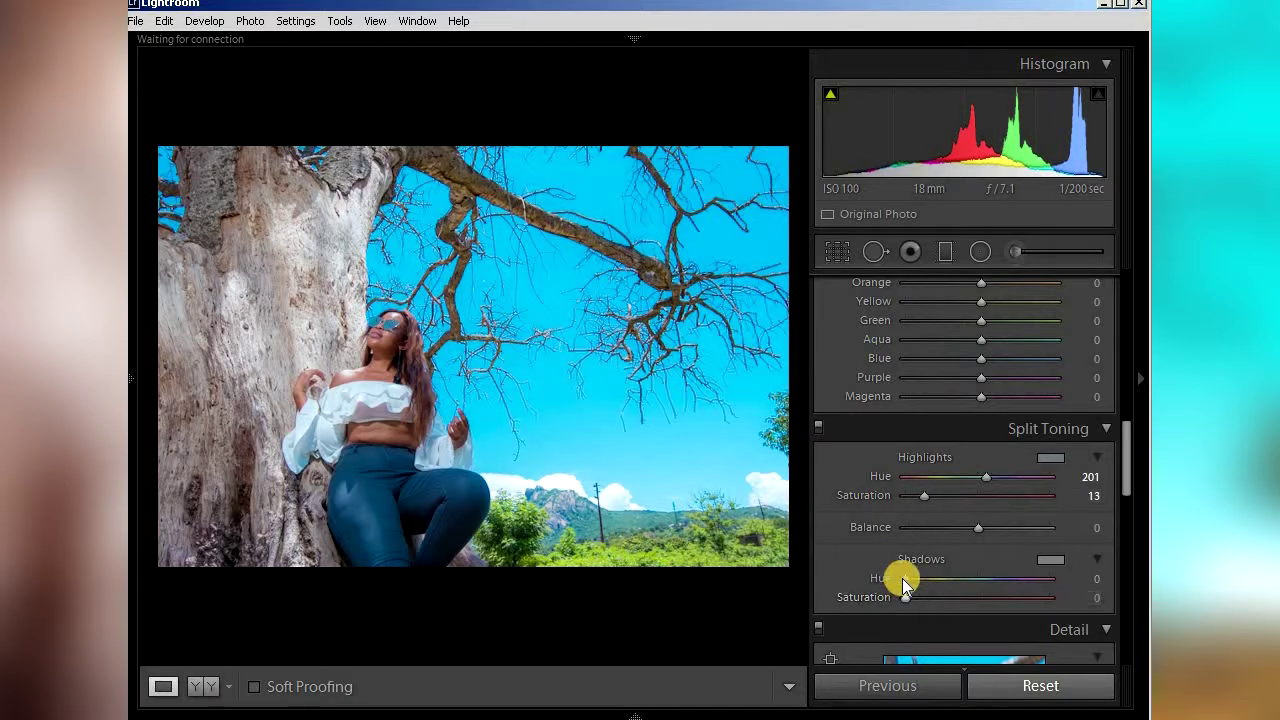
Give the Split Toning shadows Saturation 12 and Hue 20.
left_click_drag(906, 597, 926, 604)
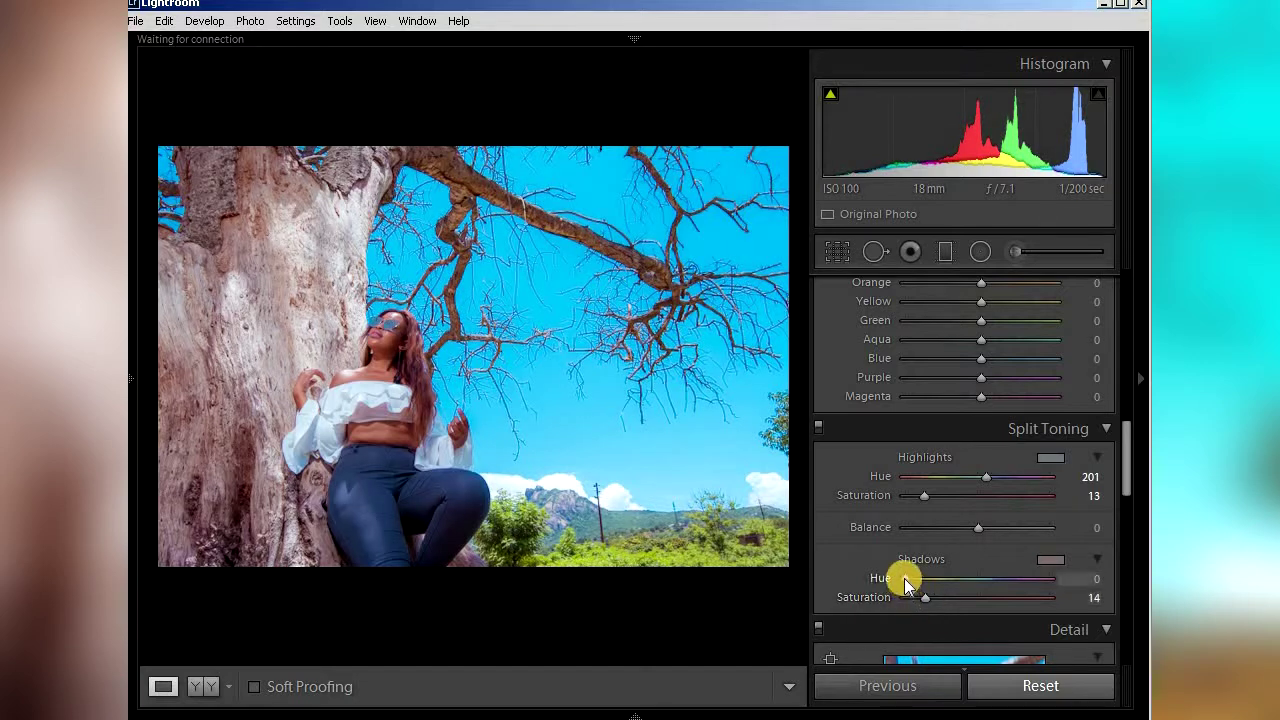
left_click(1088, 597)
type("12")
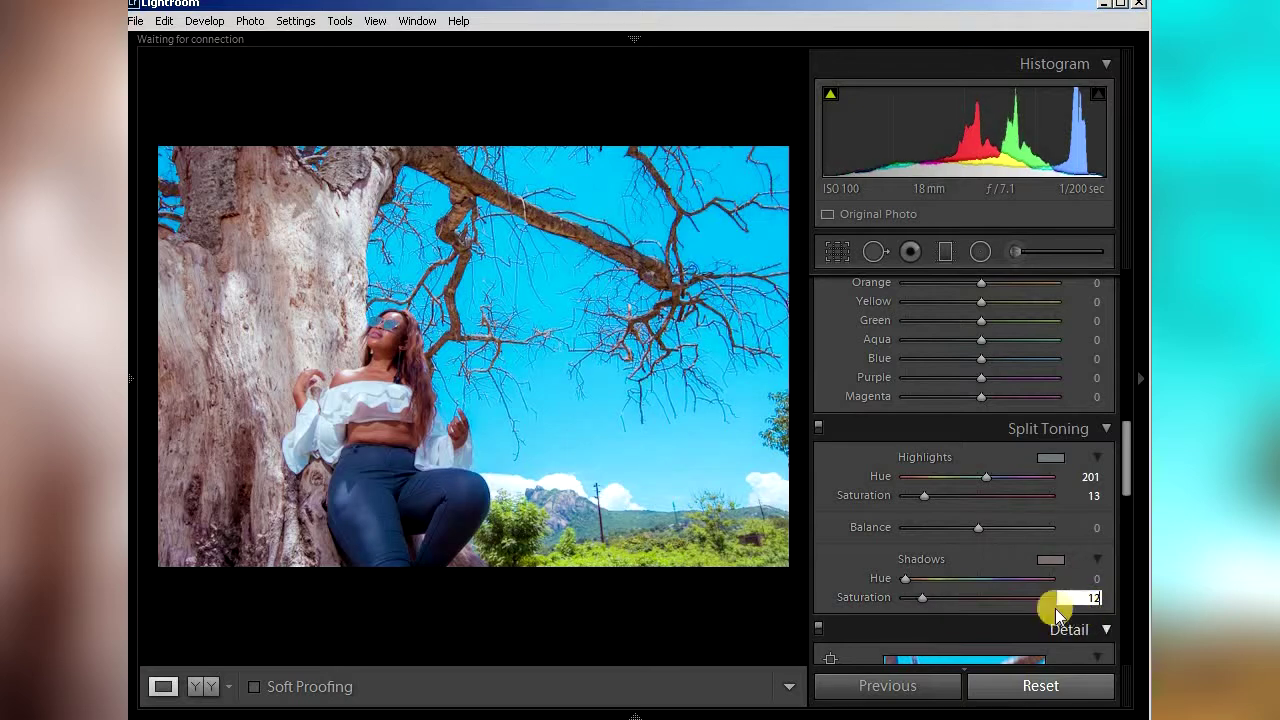
left_click(1092, 578)
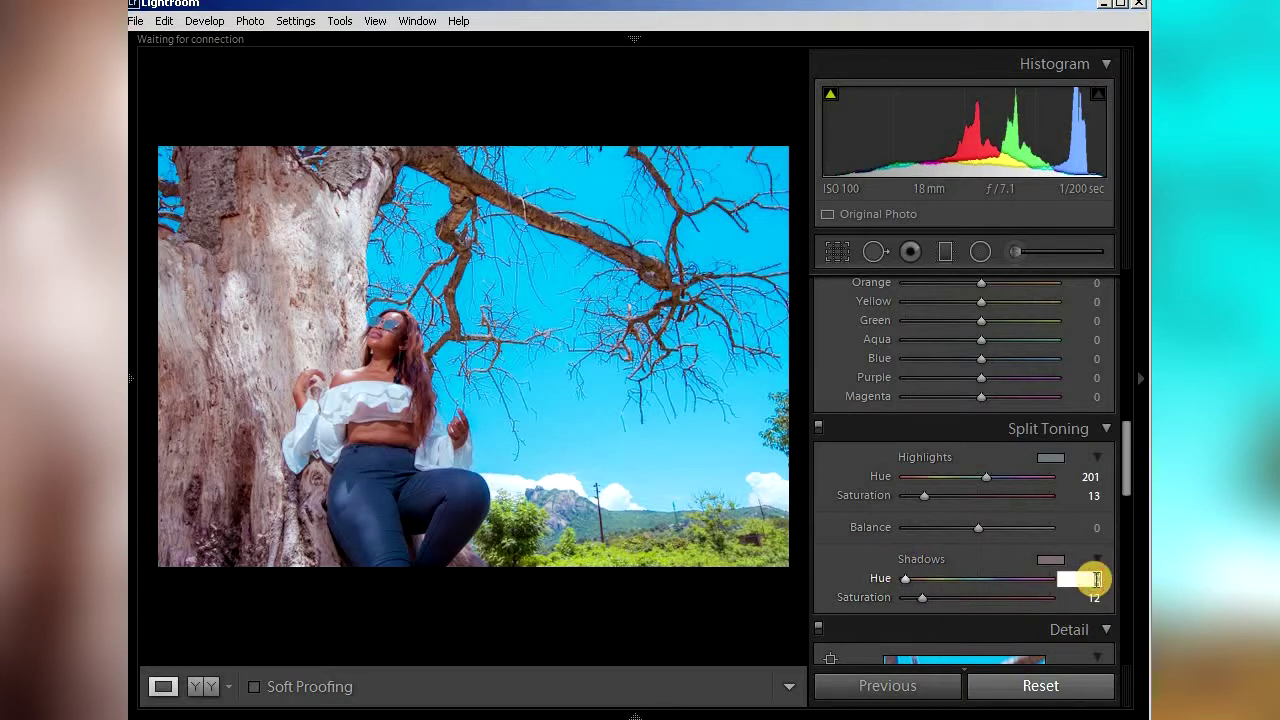
type("20")
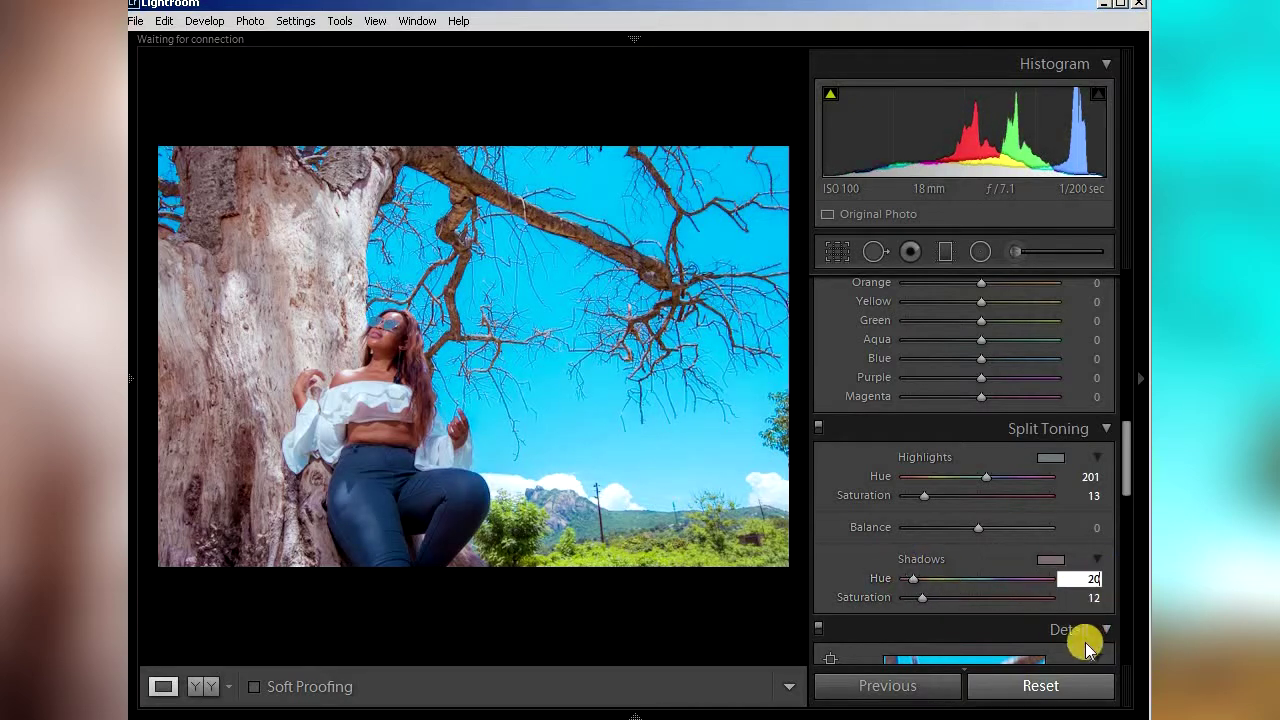
key("Return")
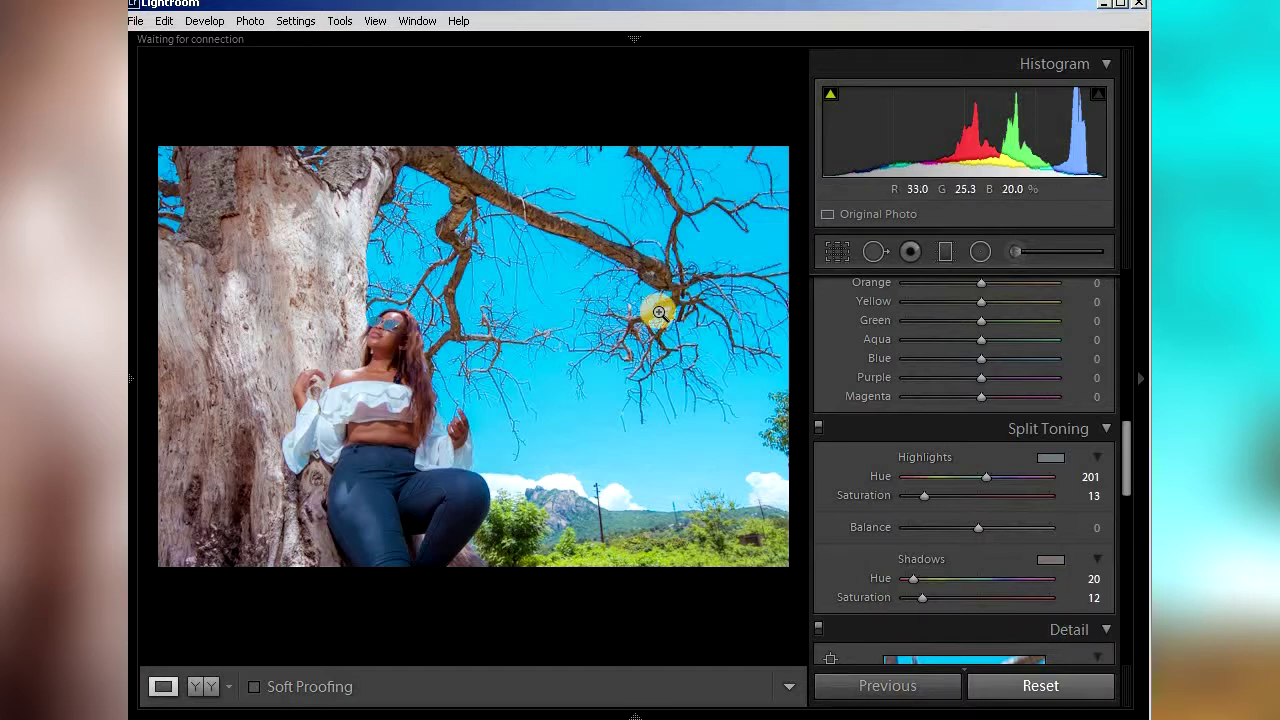
Raise HSL Orange luminance to +40 to brighten the skin tones.
left_click_drag(1128, 463, 1136, 424)
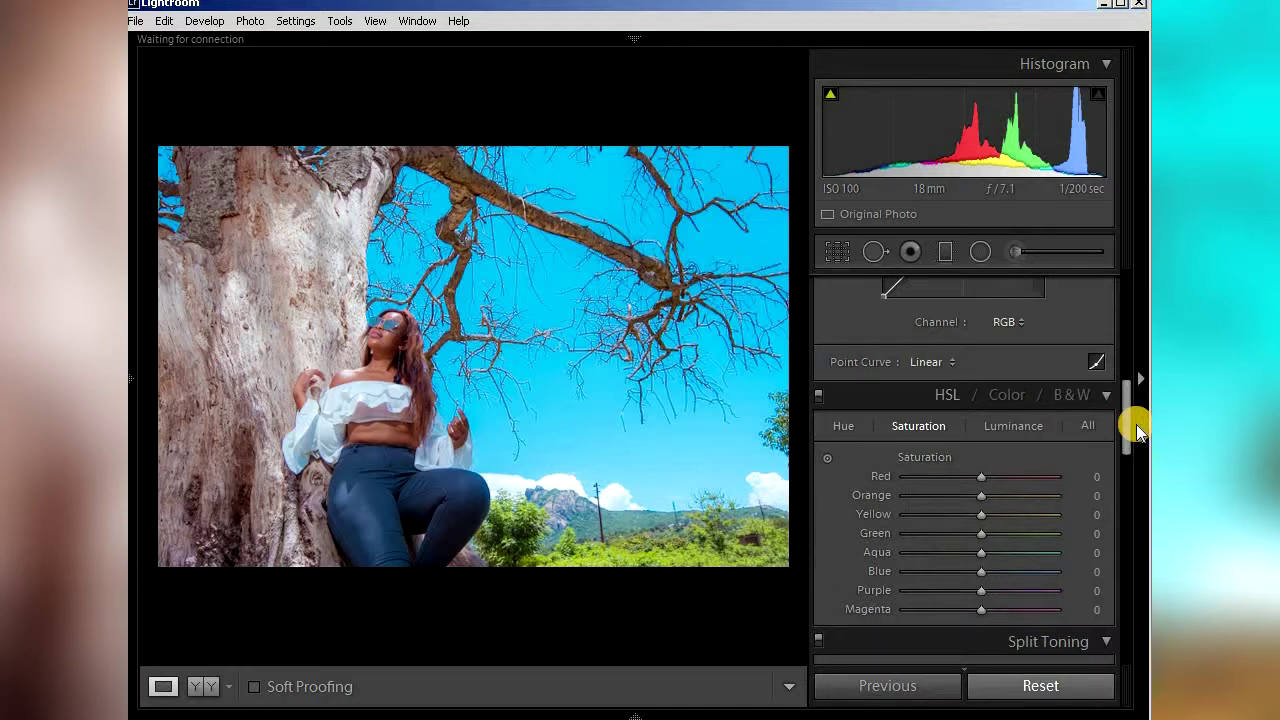
left_click(843, 425)
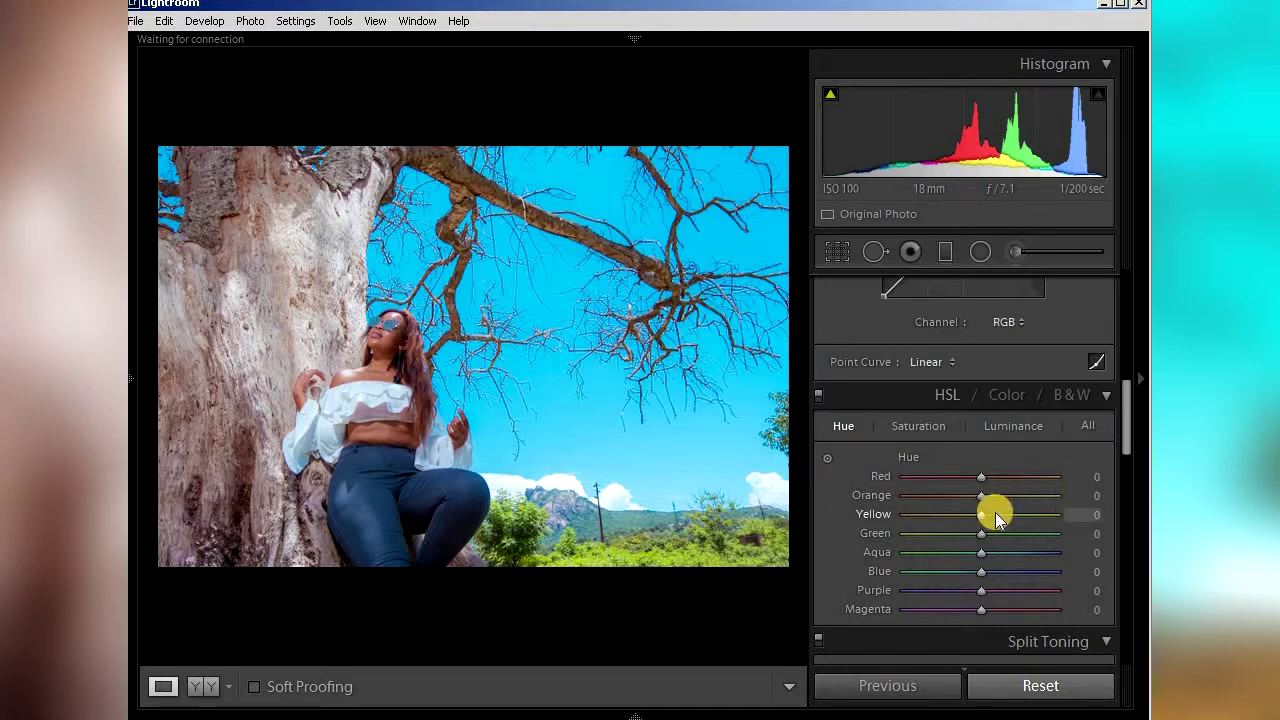
left_click(937, 428)
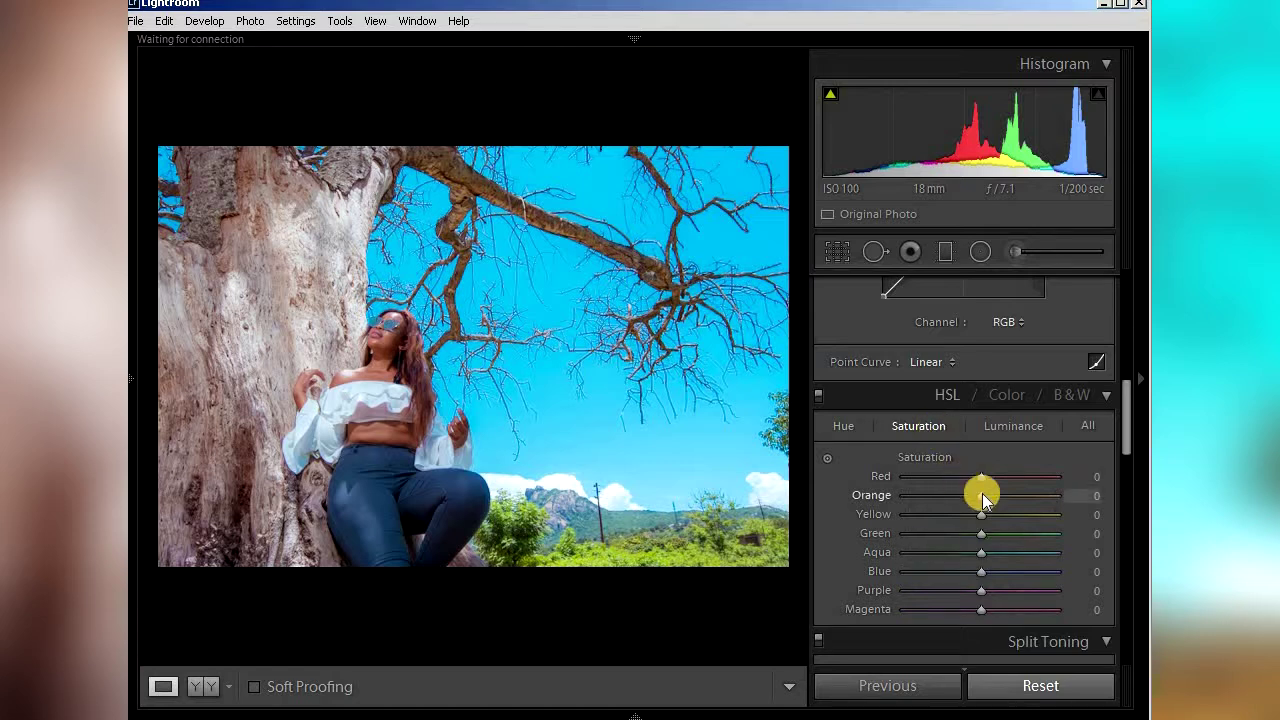
left_click(1020, 430)
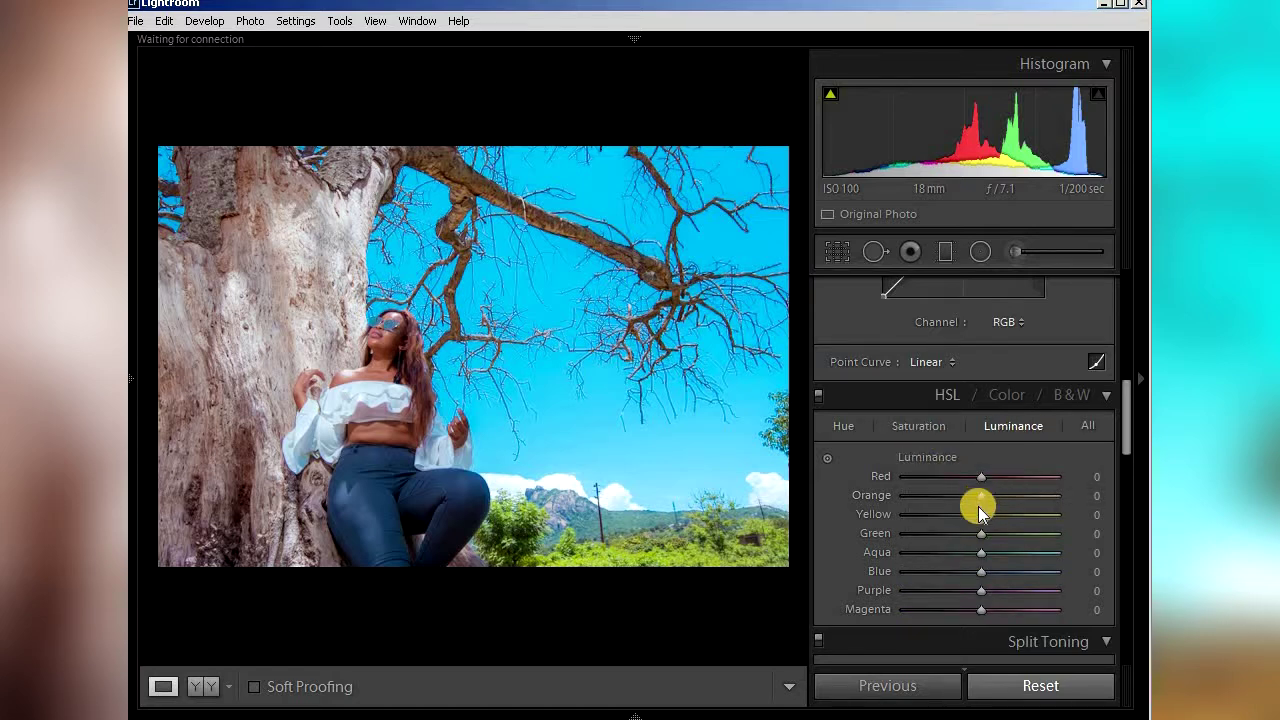
left_click_drag(979, 495, 1009, 497)
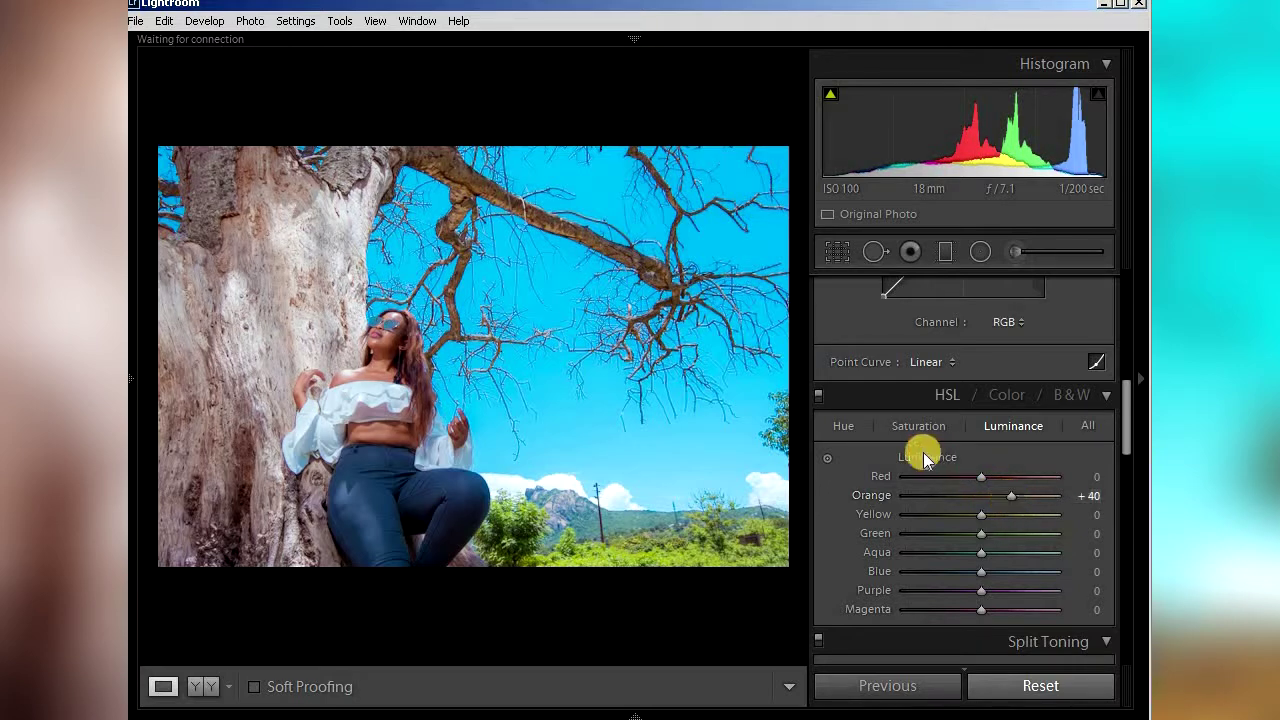
left_click(850, 428)
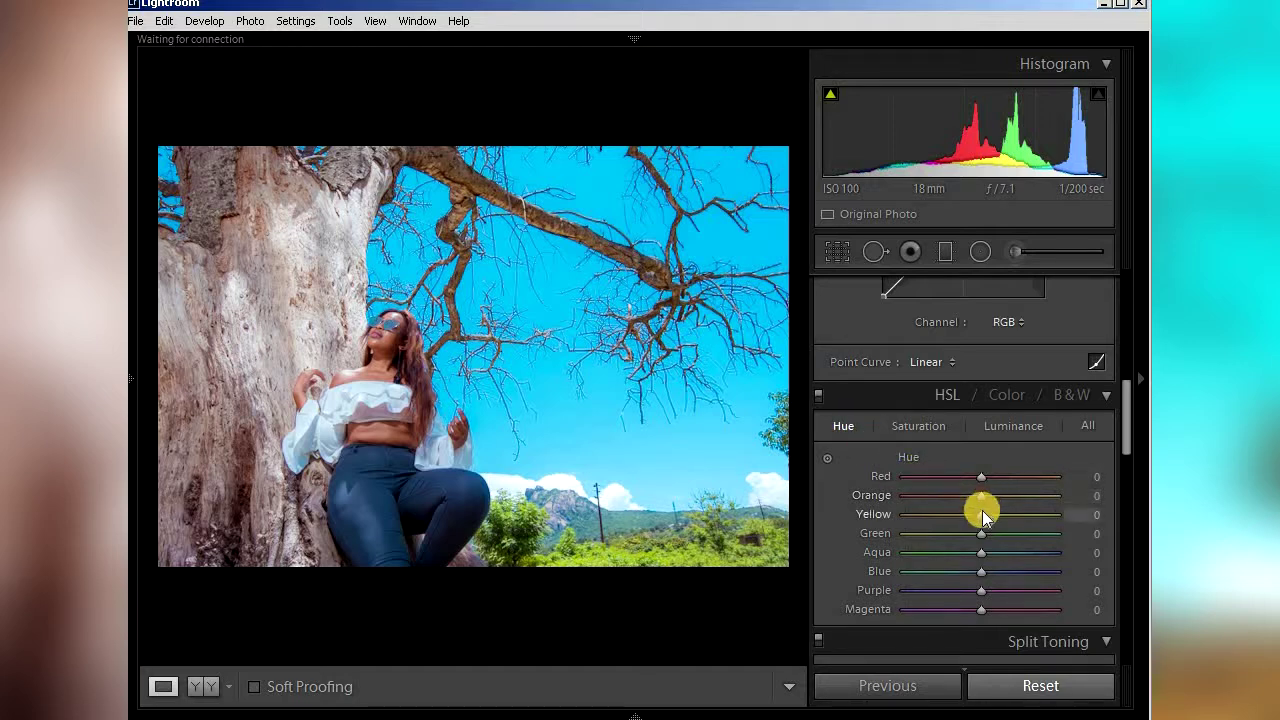
Shift HSL hues: Yellow and Green to -100, Aqua to +100, Blue to -31.
left_click_drag(980, 514, 860, 520)
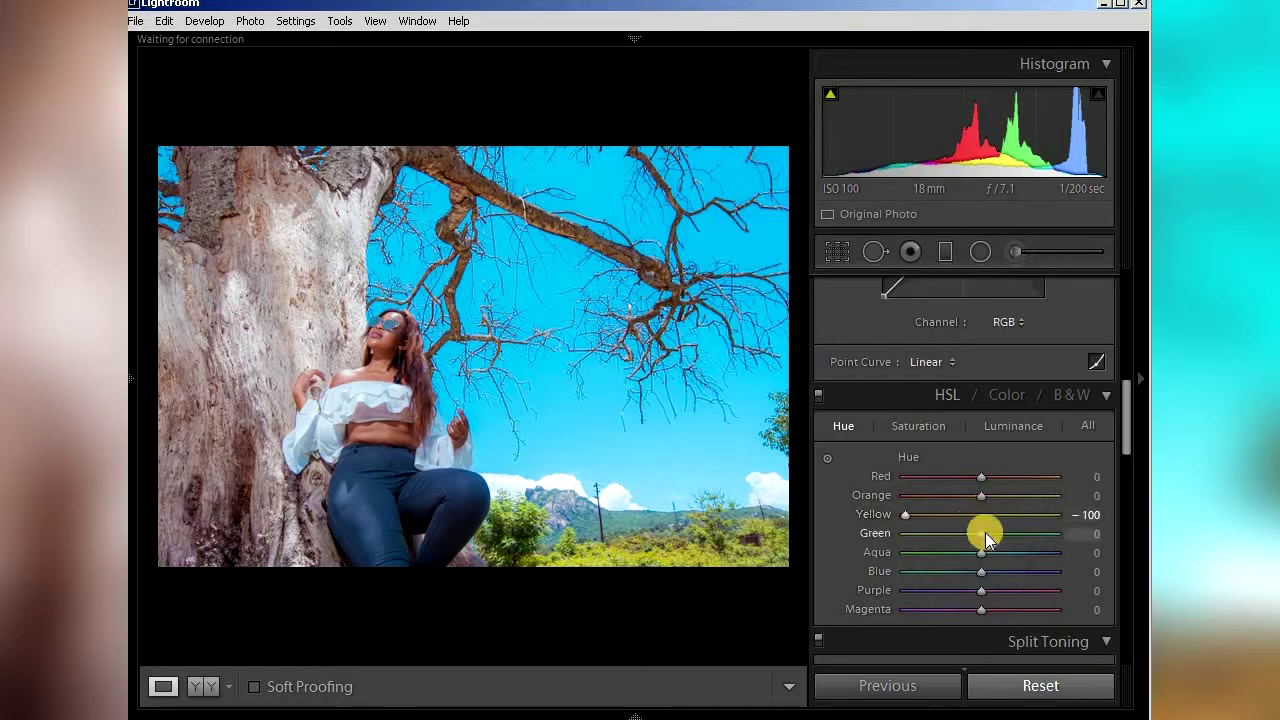
left_click_drag(983, 532, 871, 534)
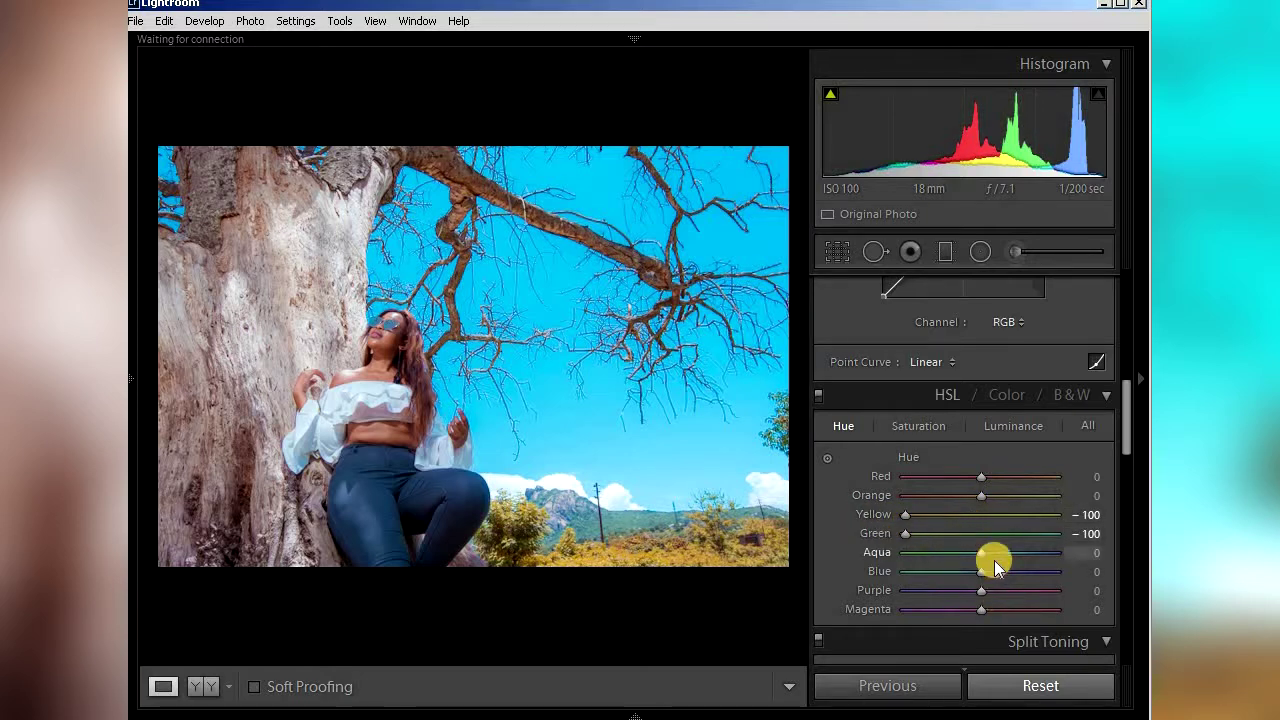
left_click_drag(985, 553, 1122, 568)
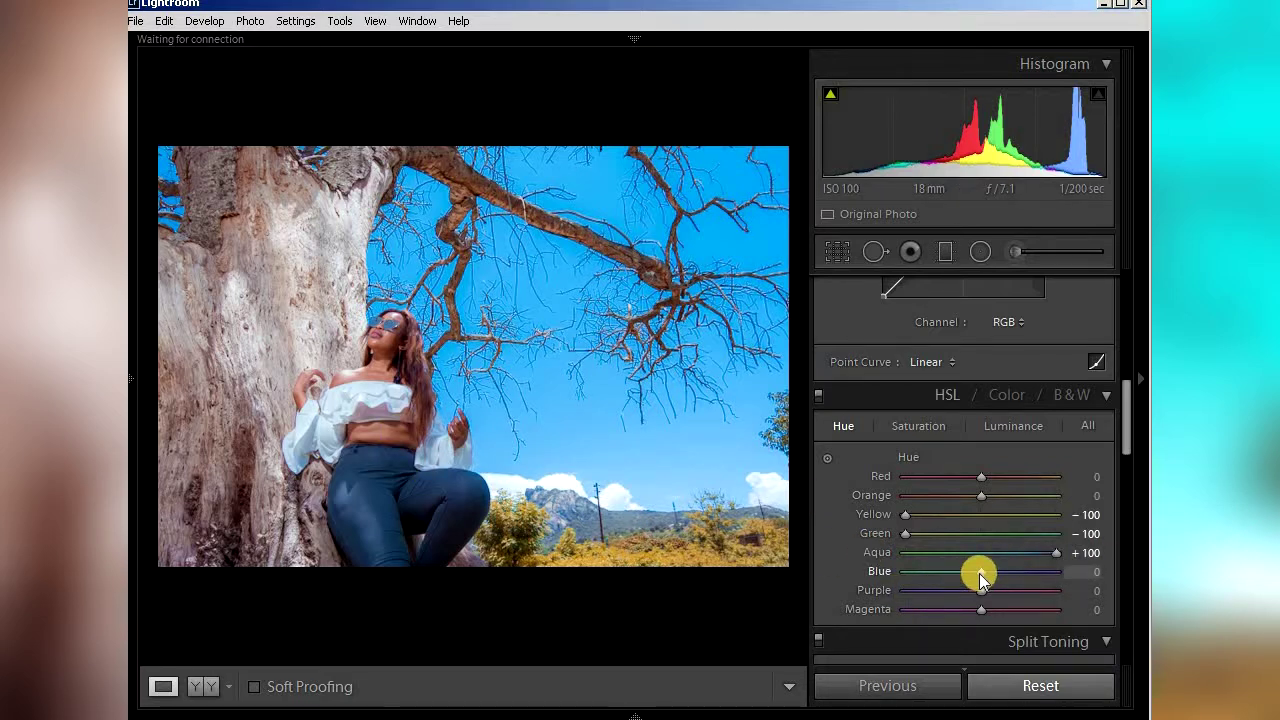
left_click_drag(979, 573, 948, 576)
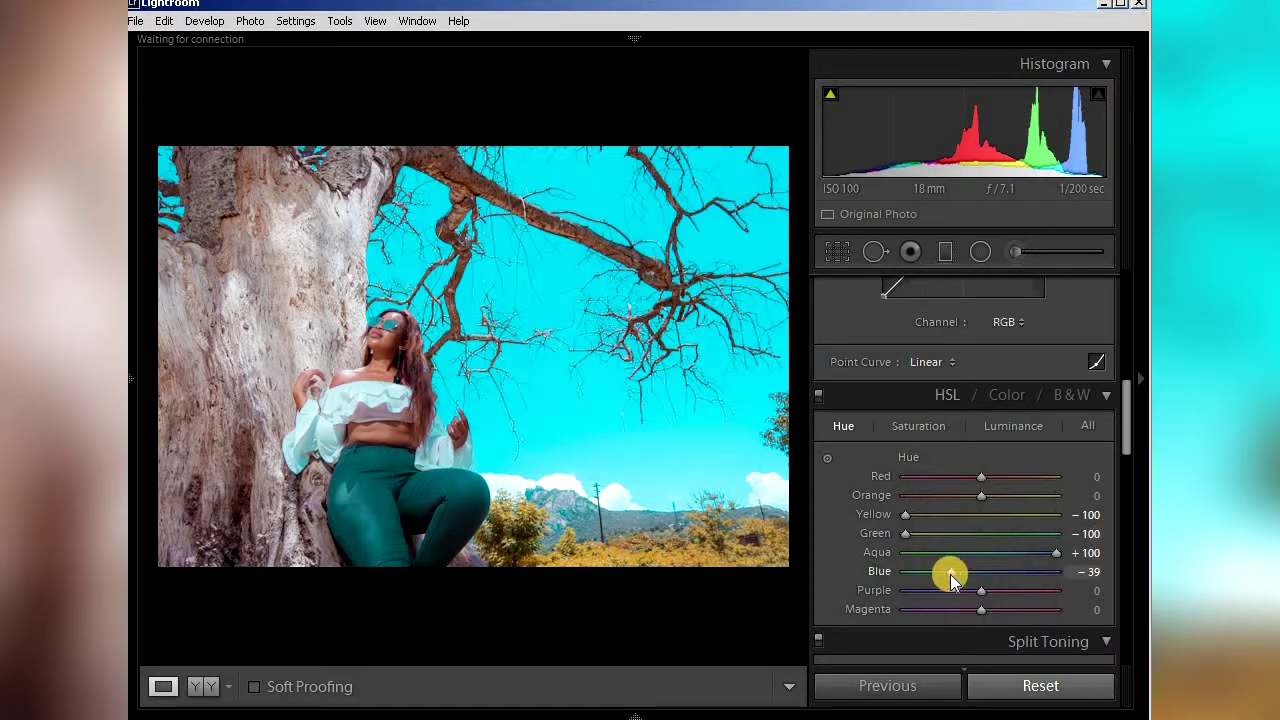
left_click_drag(954, 574, 957, 575)
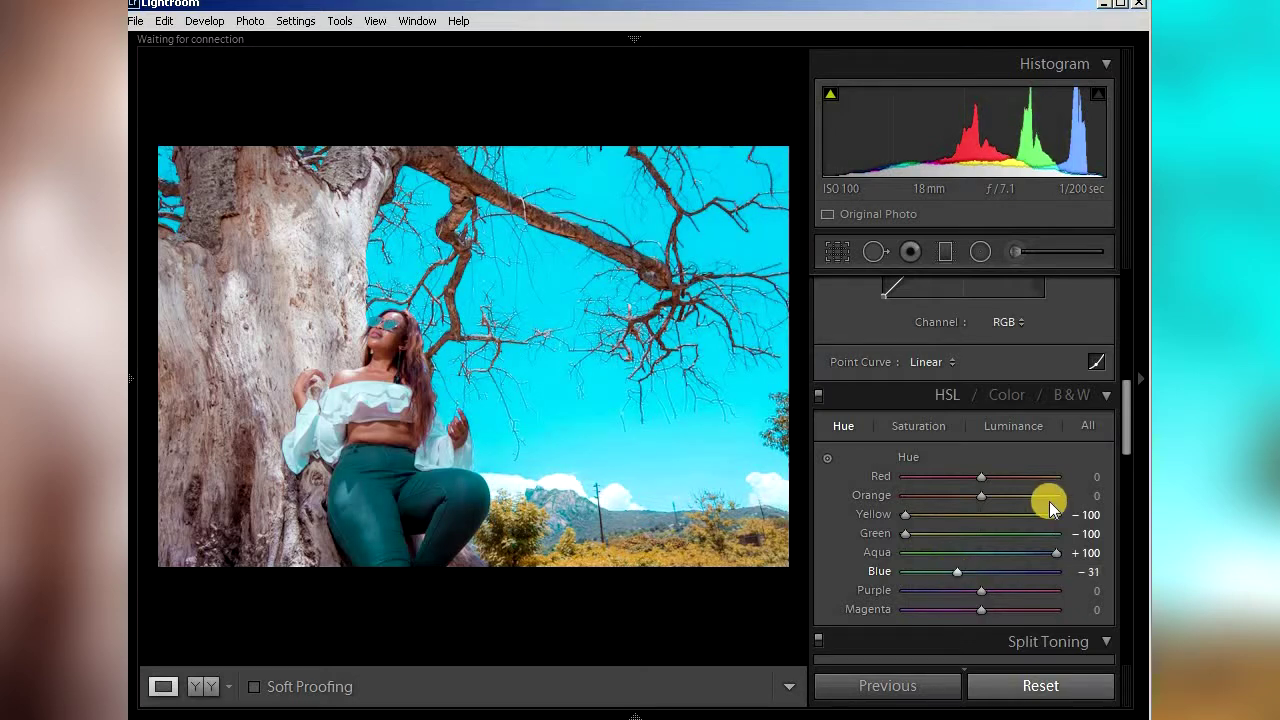
left_click_drag(1126, 452, 1126, 372)
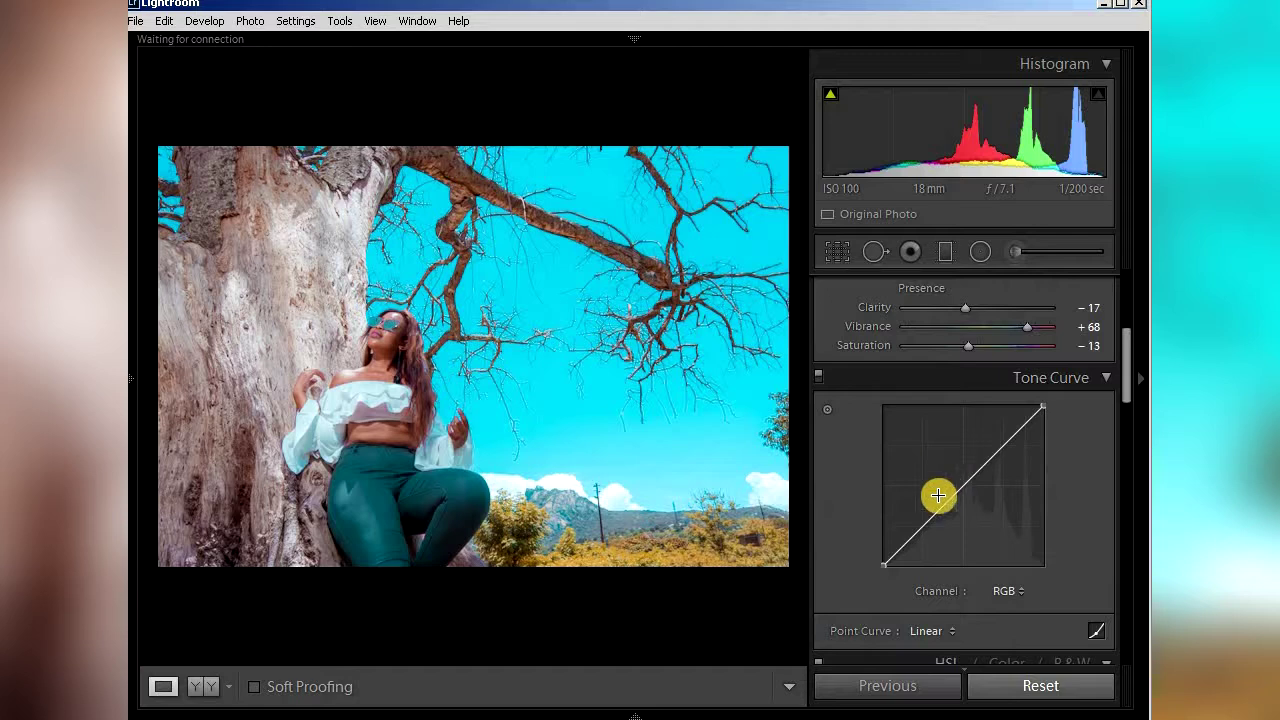
Shape the point curve into an S with the white endpoint lowered to 98.4%.
left_click(920, 528)
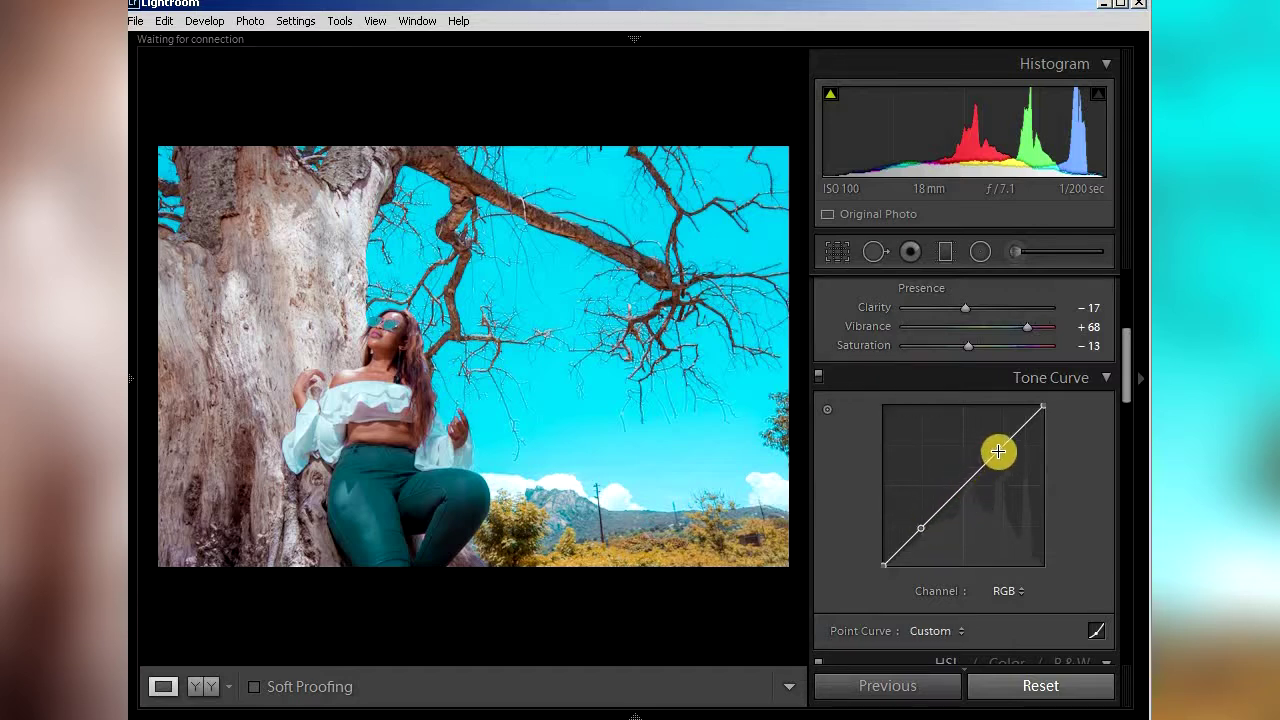
left_click_drag(998, 452, 1001, 440)
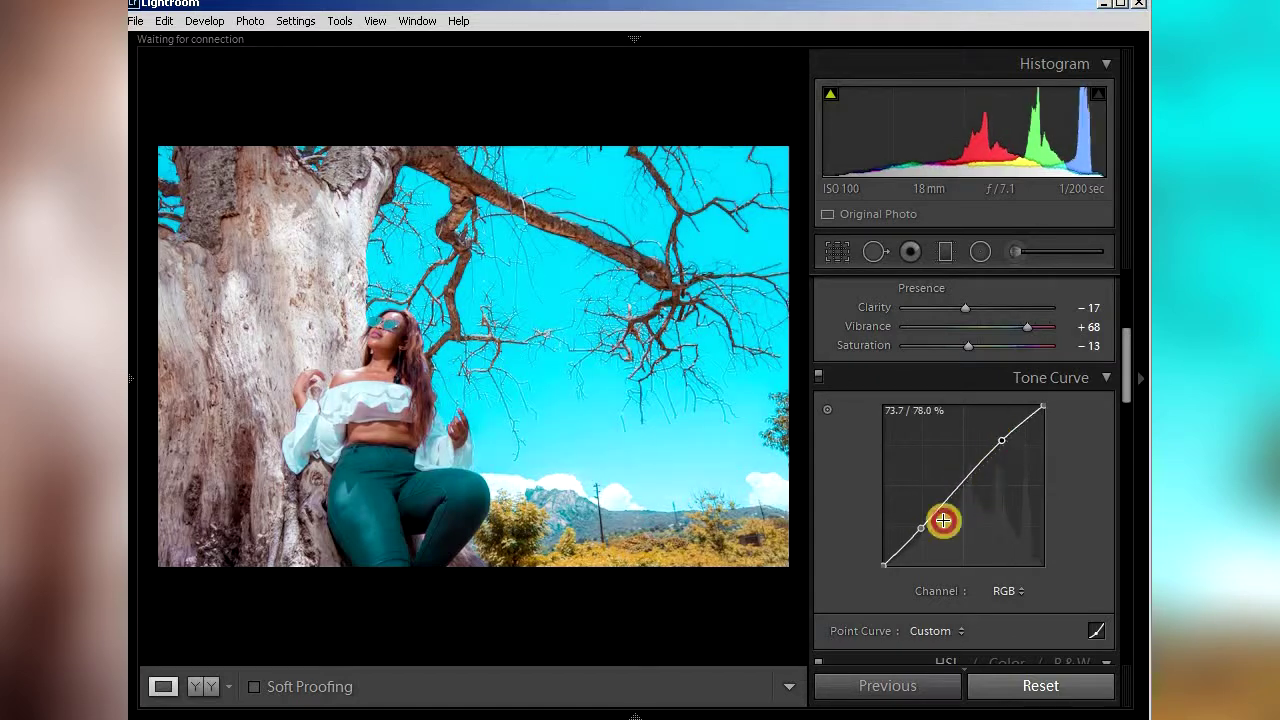
left_click_drag(922, 526, 879, 559)
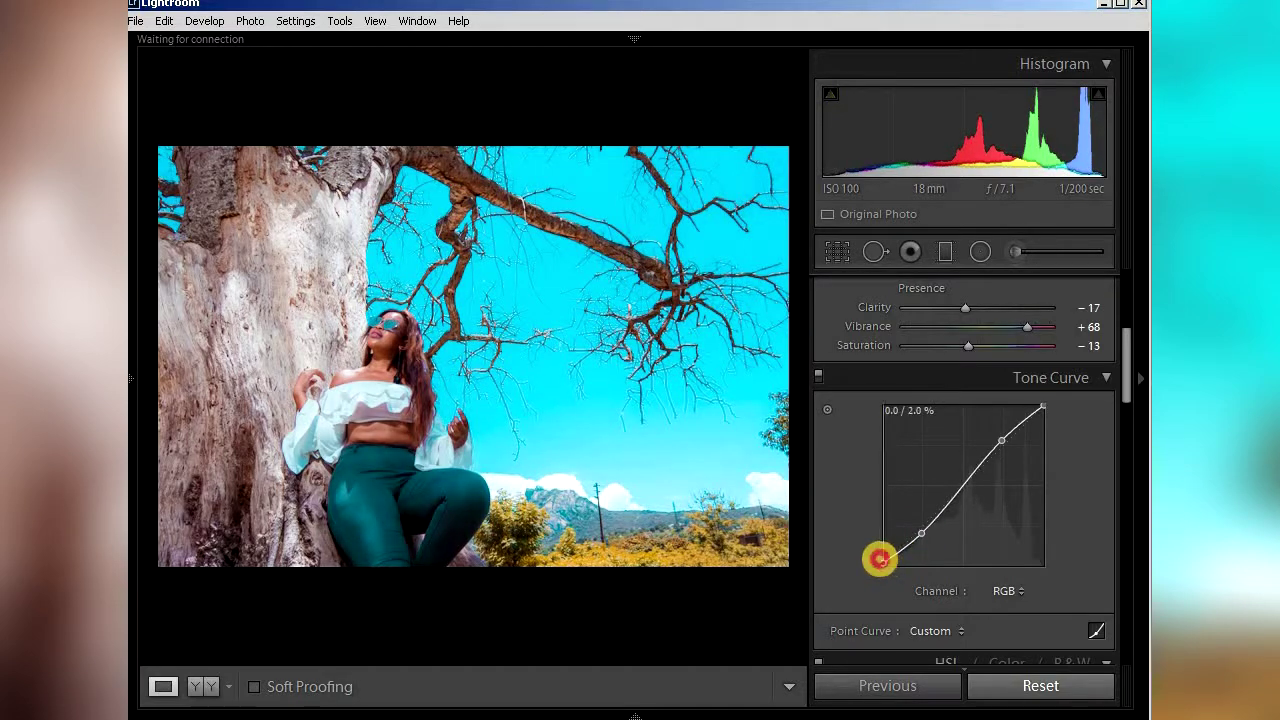
left_click_drag(1041, 409, 1046, 412)
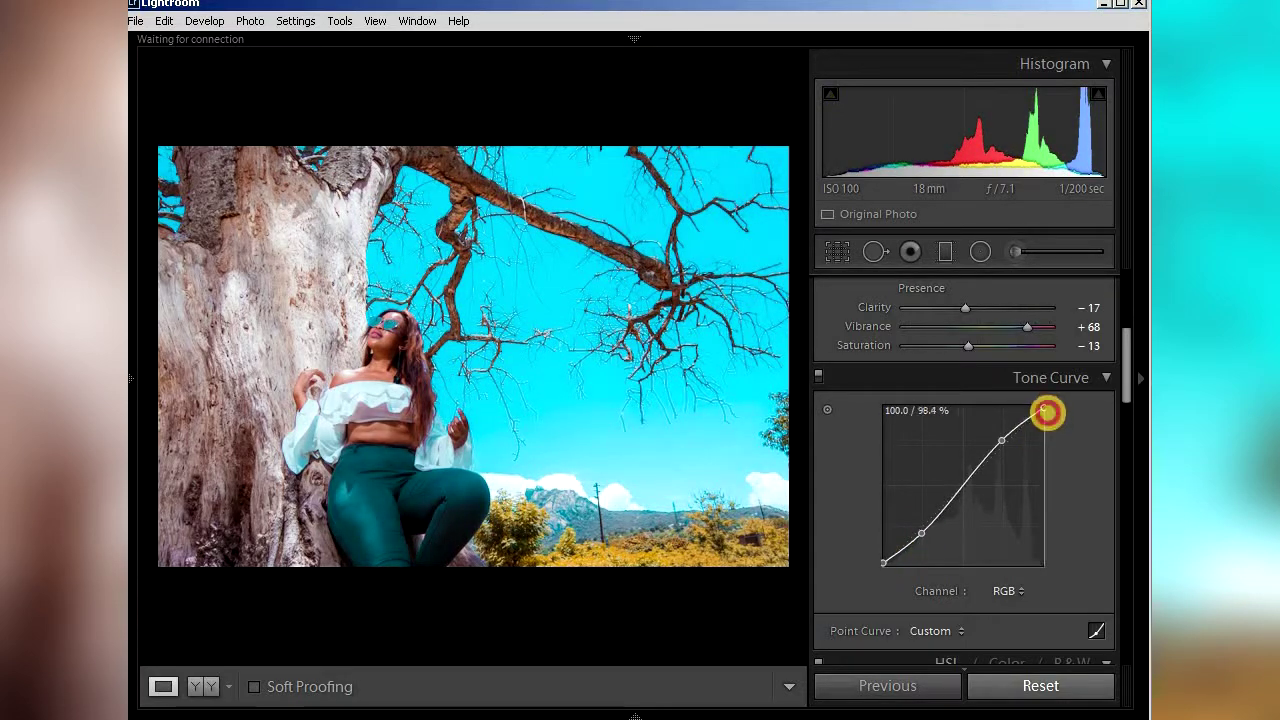
left_click_drag(1126, 366, 1128, 650)
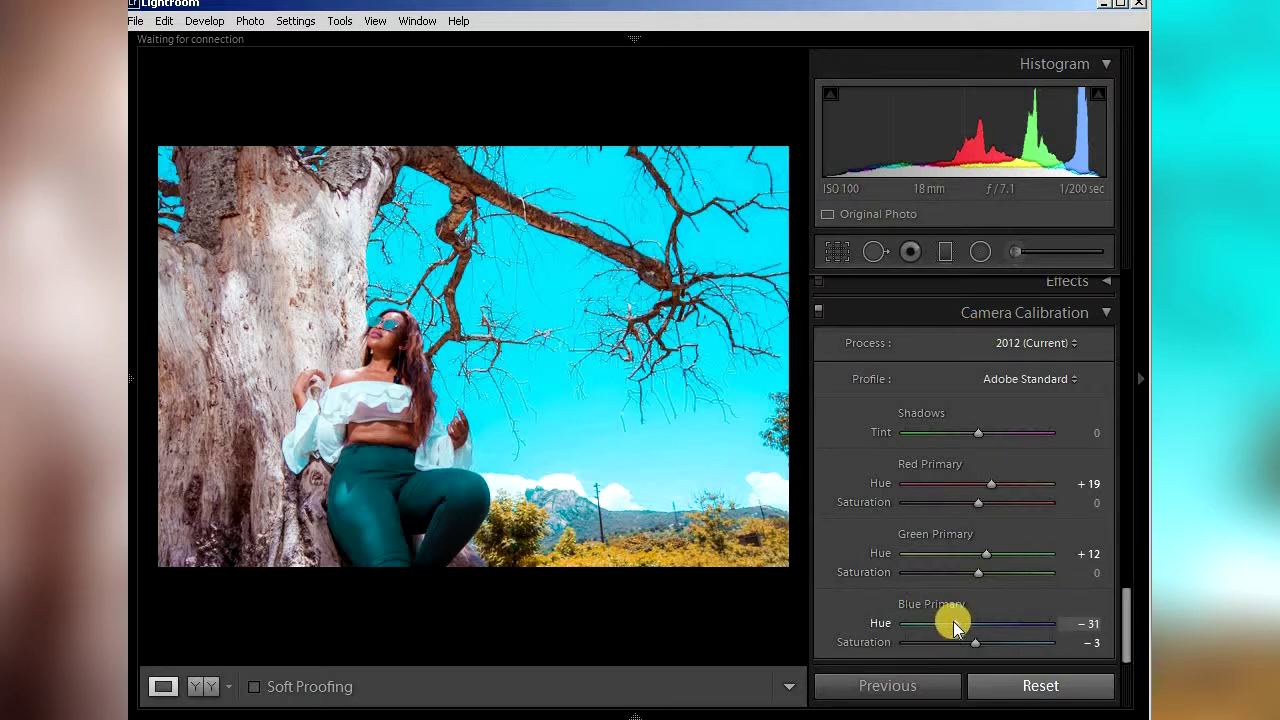
Adjust calibration Blue Primary Hue to -26 and Green Primary Hue to +13.
left_click_drag(954, 621, 958, 623)
left_click(990, 558)
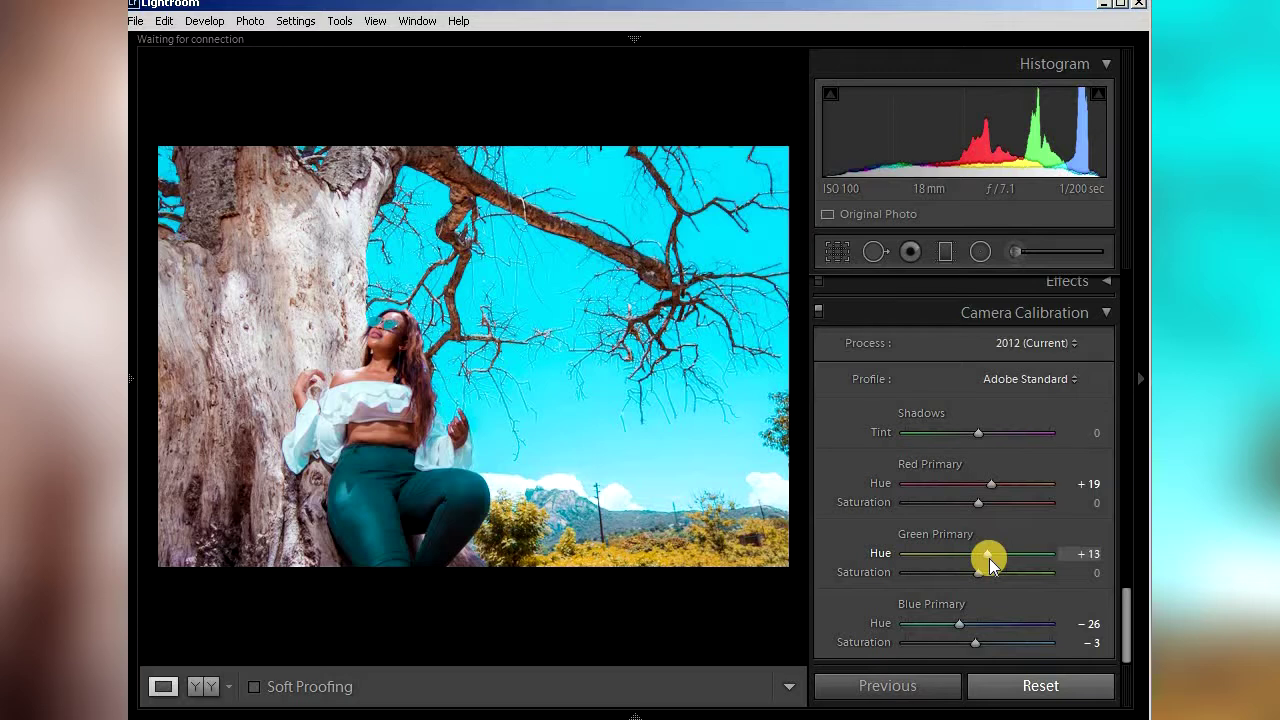
left_click_drag(1128, 600, 1127, 290)
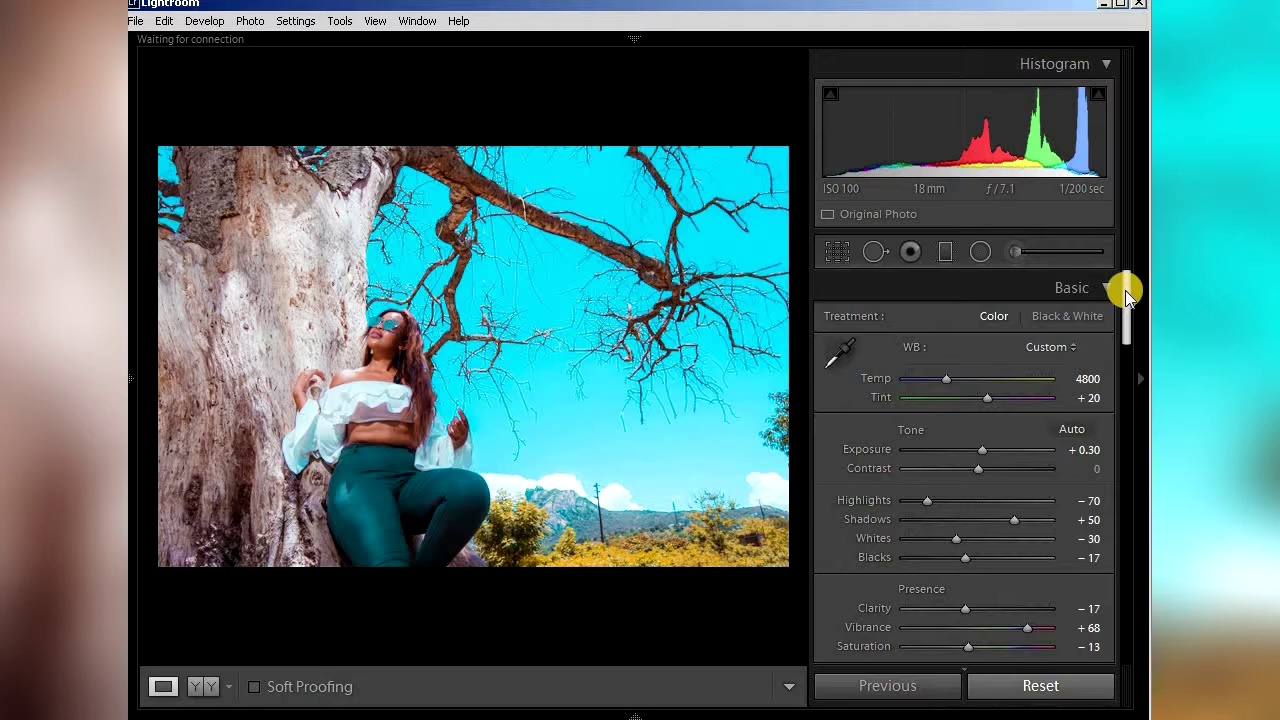
Collapse the right adjustment panel so the finished teal-and-orange portrait fills the workspace.
mouse_move(1128, 294)
left_mouse_down()
mouse_move(1134, 651)
mouse_move(1106, 400)
mouse_move(1107, 318)
mouse_move(1131, 654)
mouse_move(1123, 287)
mouse_move(1143, 423)
mouse_move(1143, 654)
mouse_move(1130, 275)
left_mouse_up()
key("Tab")
left_click(1131, 308)
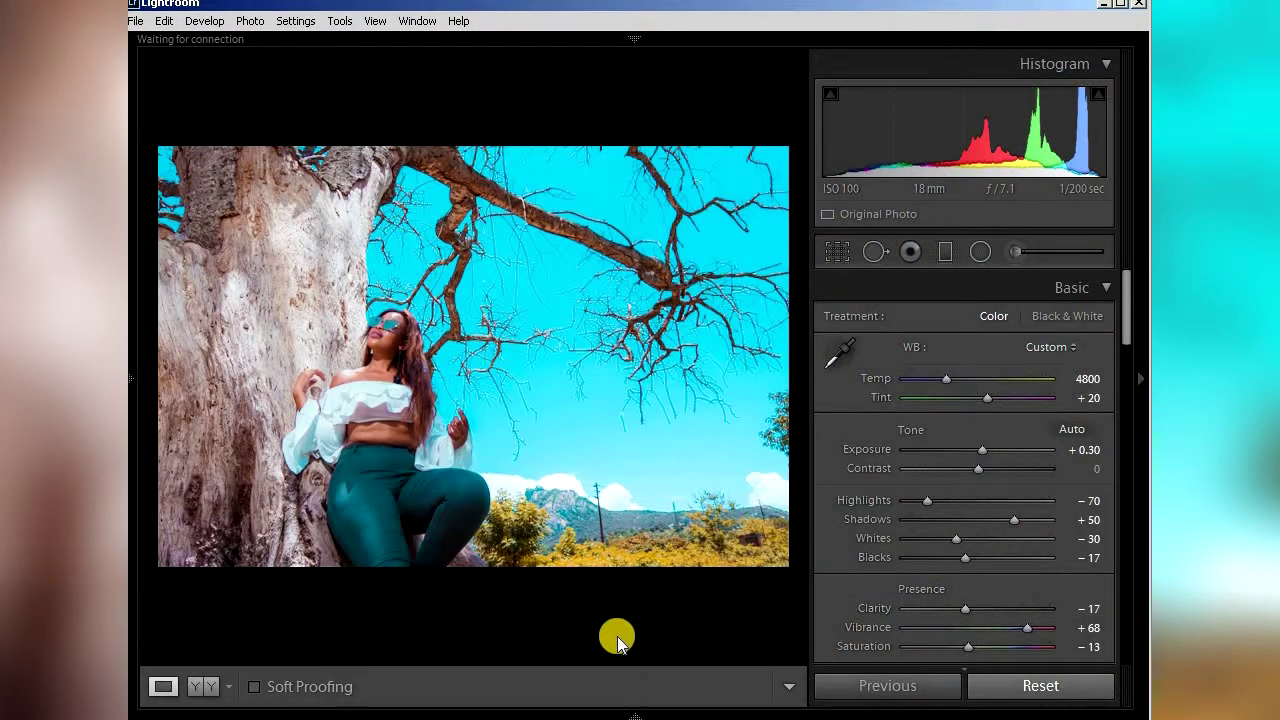
left_click(1139, 380)
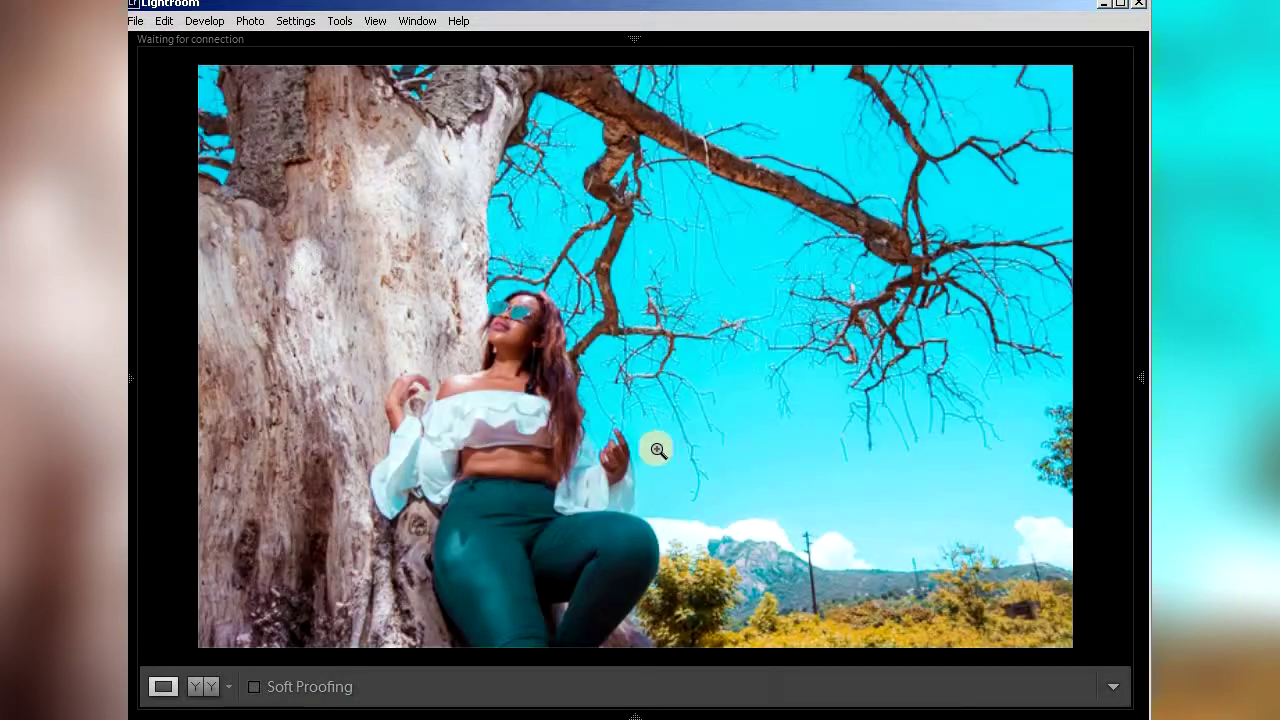